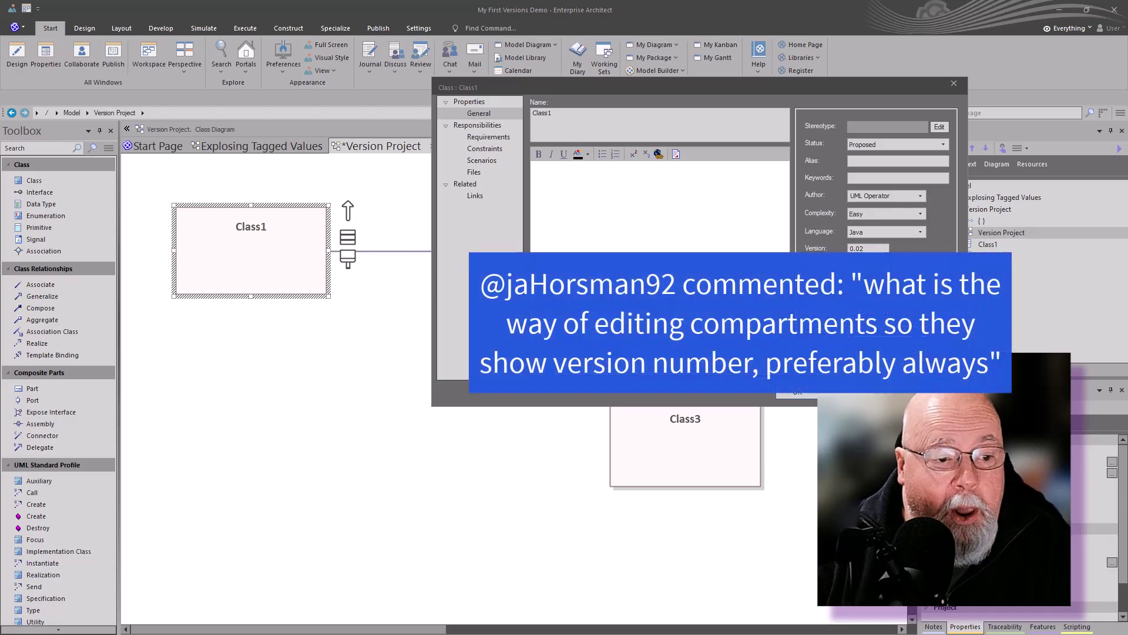
# Close Class1's properties and enable Info View for Class1 in the Version Project diagram.
pyautogui.click(840, 393)
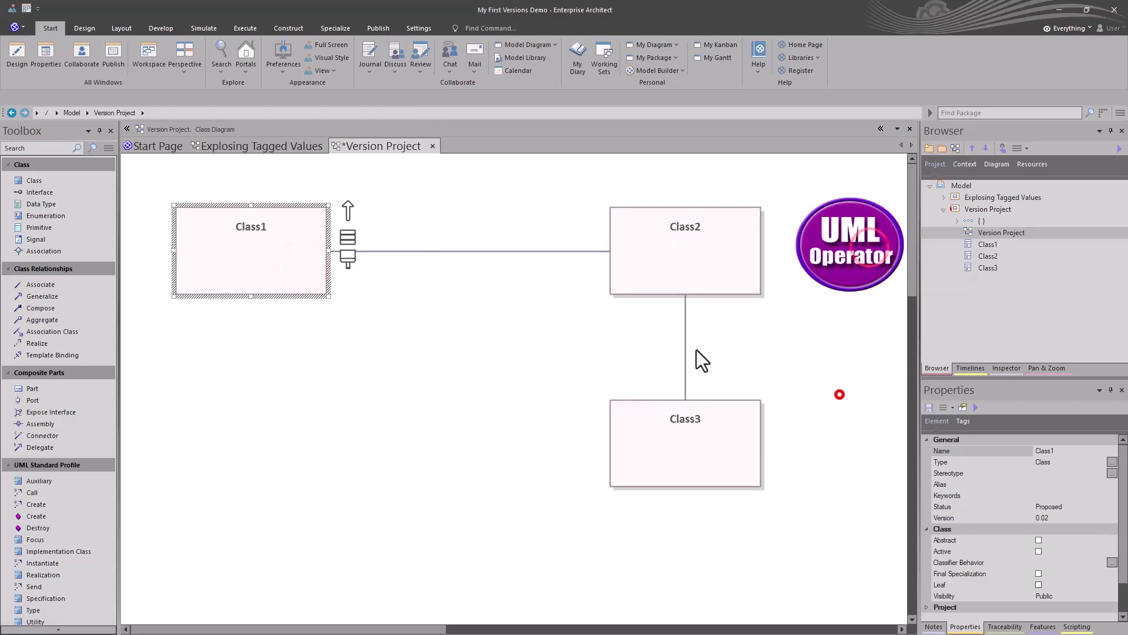
pyautogui.rightClick(287, 259)
pyautogui.click(319, 324)
pyautogui.click(501, 398)
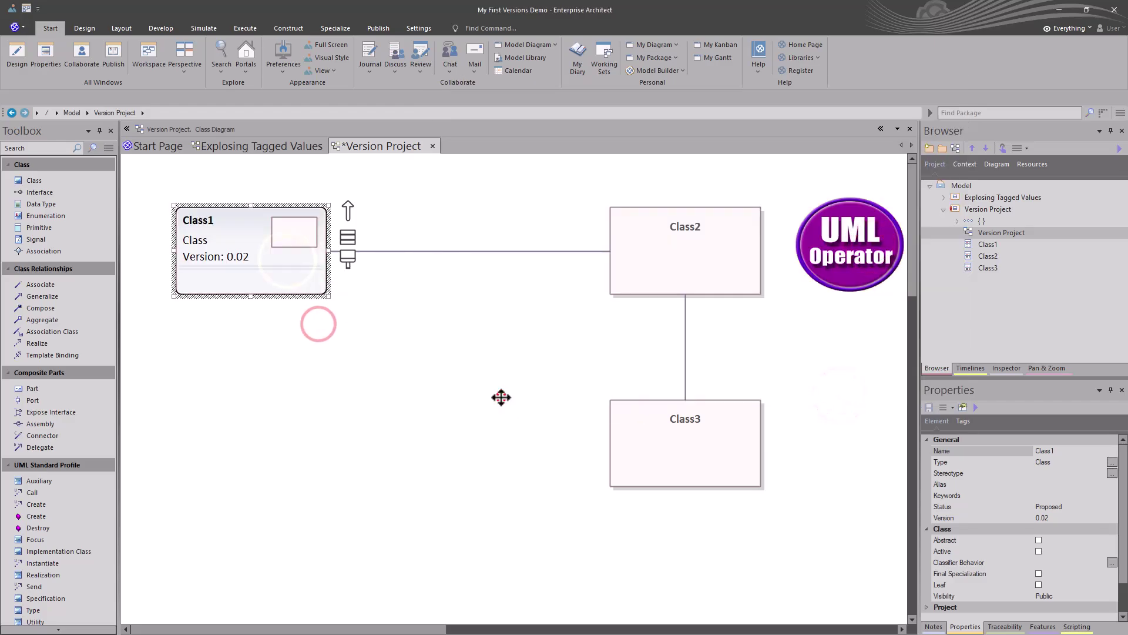
# Hide the Version item in Class1's Info View properties.
pyautogui.rightClick(261, 276)
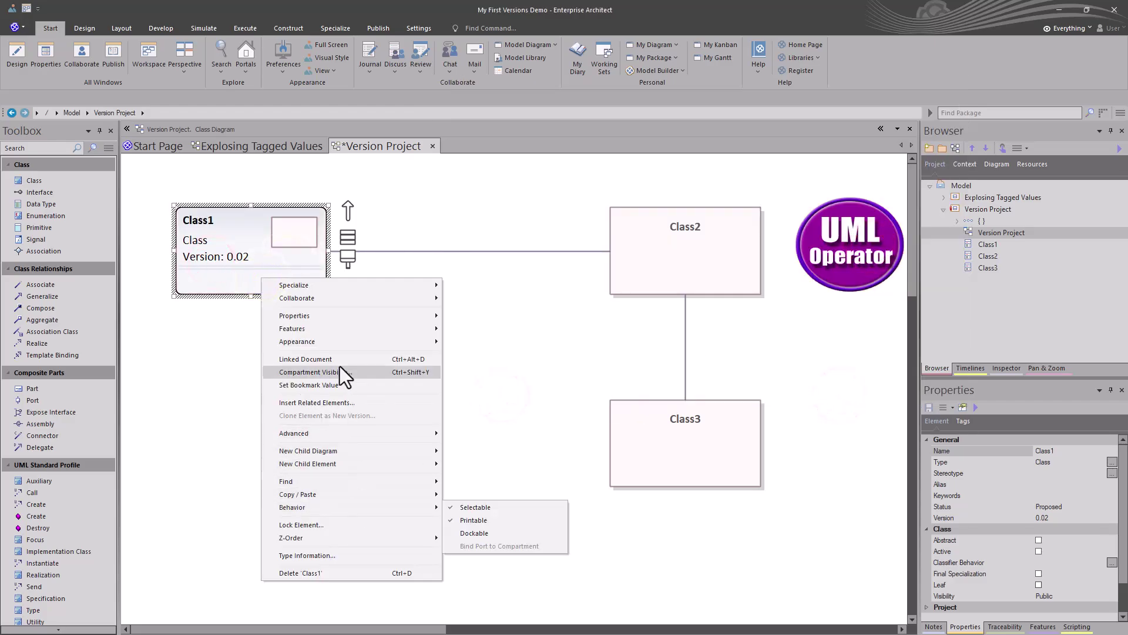
pyautogui.moveTo(435, 344)
pyautogui.click(505, 429)
pyautogui.click(330, 294)
pyautogui.click(556, 445)
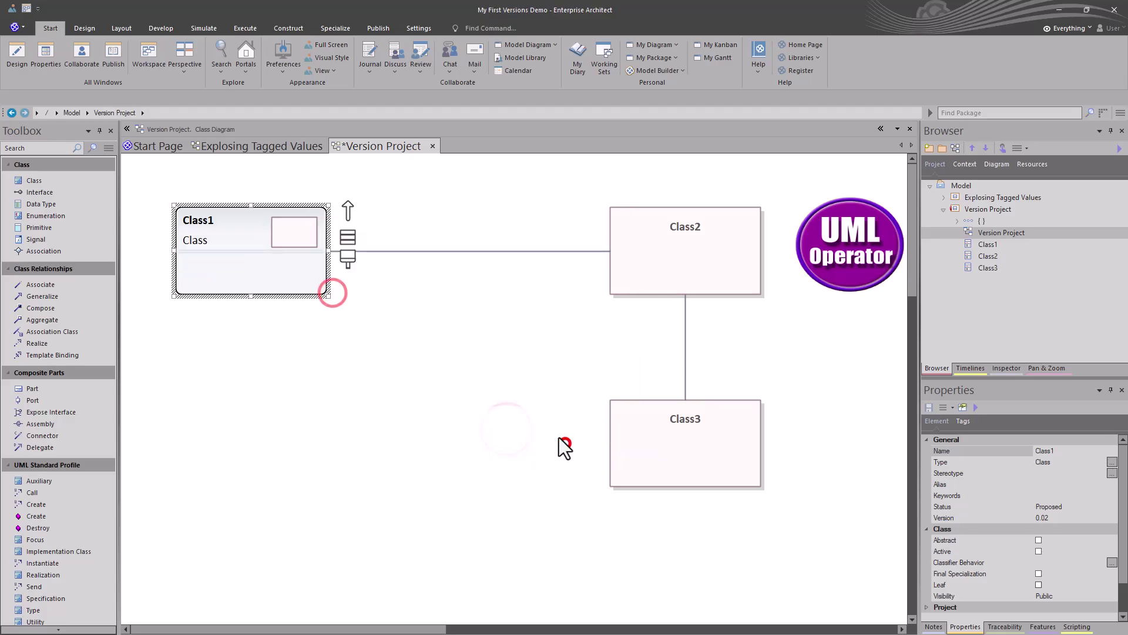
# Turn the Version item back on in Class1's Info View properties.
pyautogui.rightClick(294, 281)
pyautogui.click(304, 345)
pyautogui.click(490, 428)
pyautogui.click(330, 293)
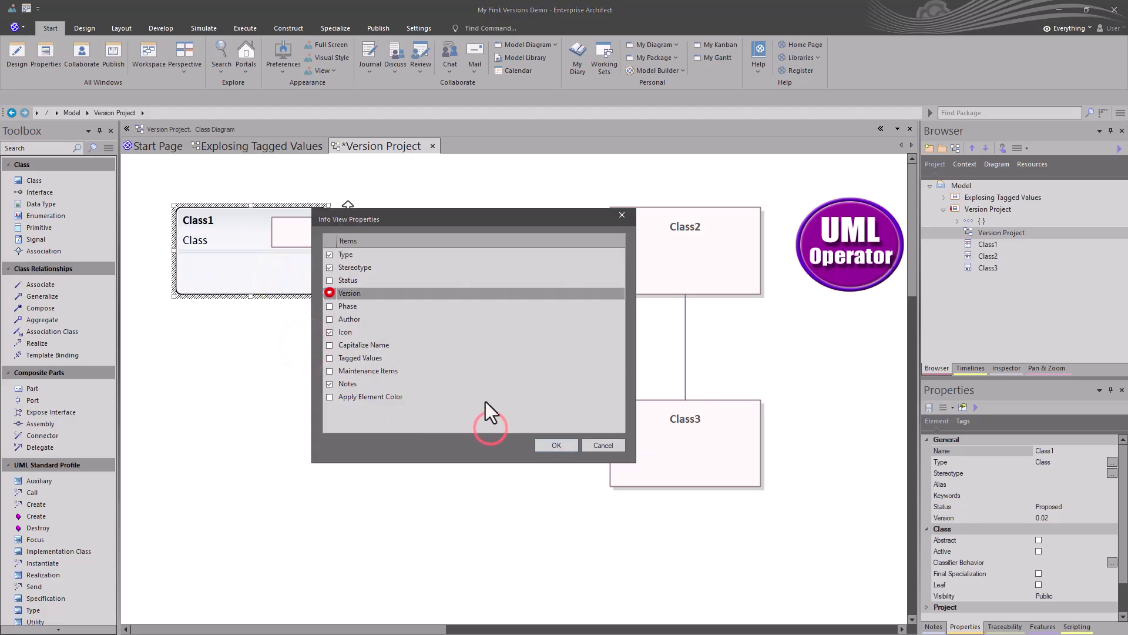
pyautogui.click(556, 445)
pyautogui.rightClick(676, 263)
pyautogui.click(718, 544)
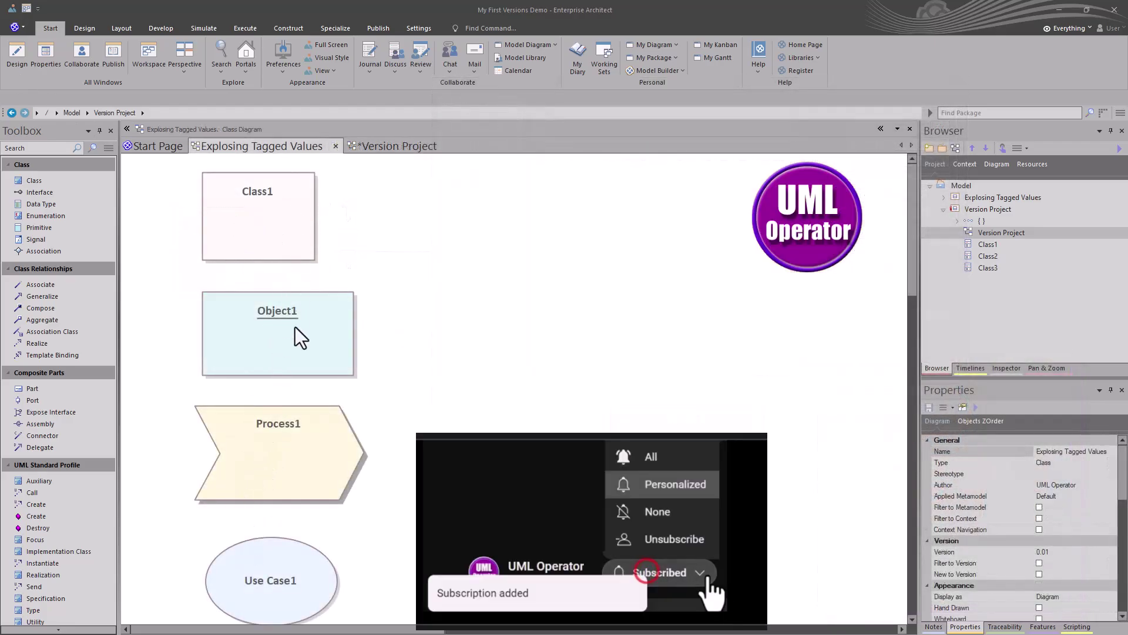
# Review the properties of Class1, Object1, Process1 and Use Case1 in the Explosing Tagged Values diagram.
pyautogui.click(279, 234)
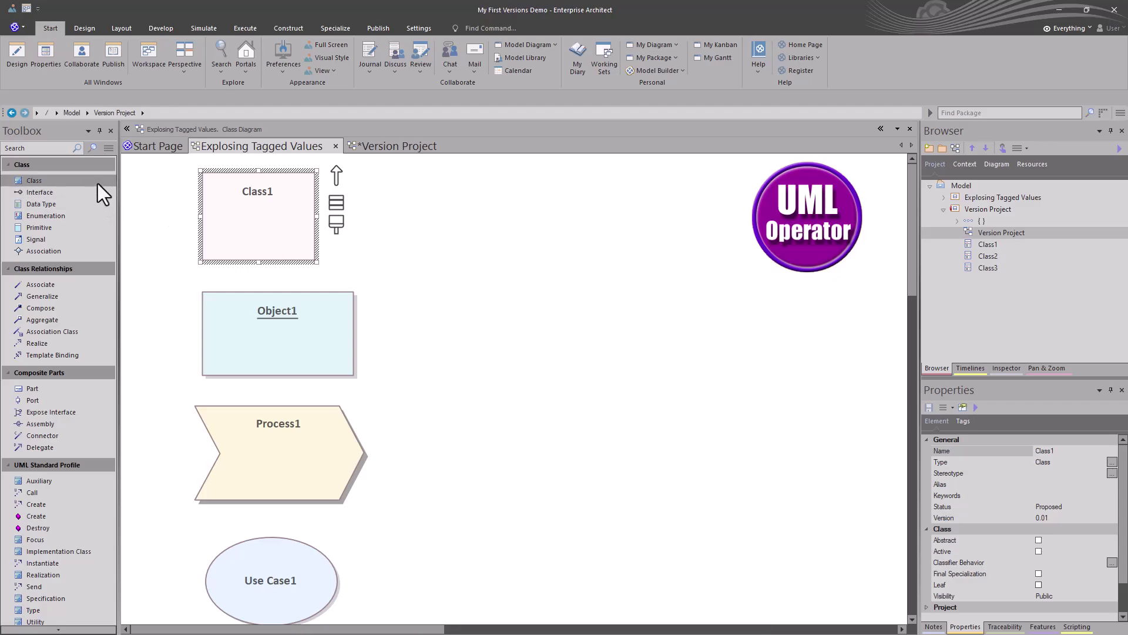
pyautogui.click(262, 327)
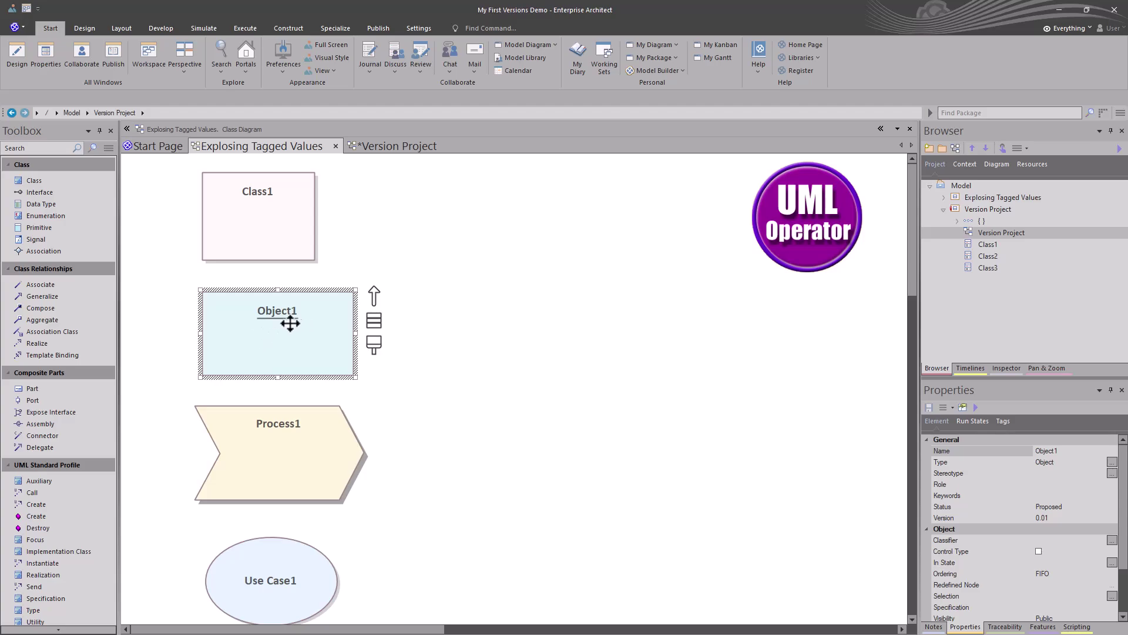
pyautogui.click(254, 469)
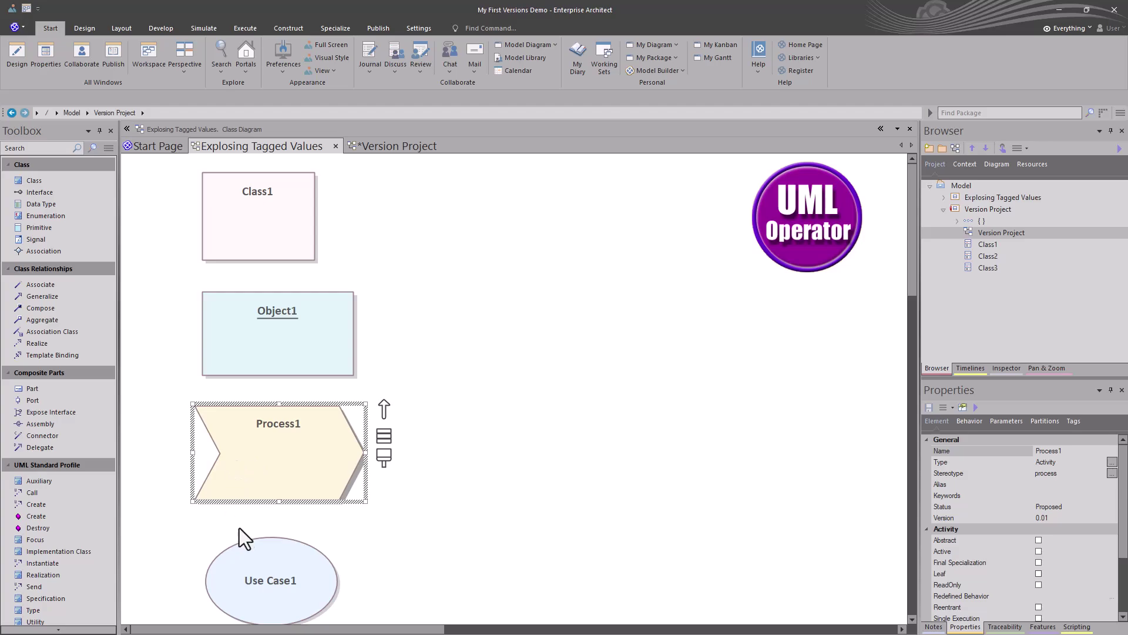
pyautogui.click(254, 591)
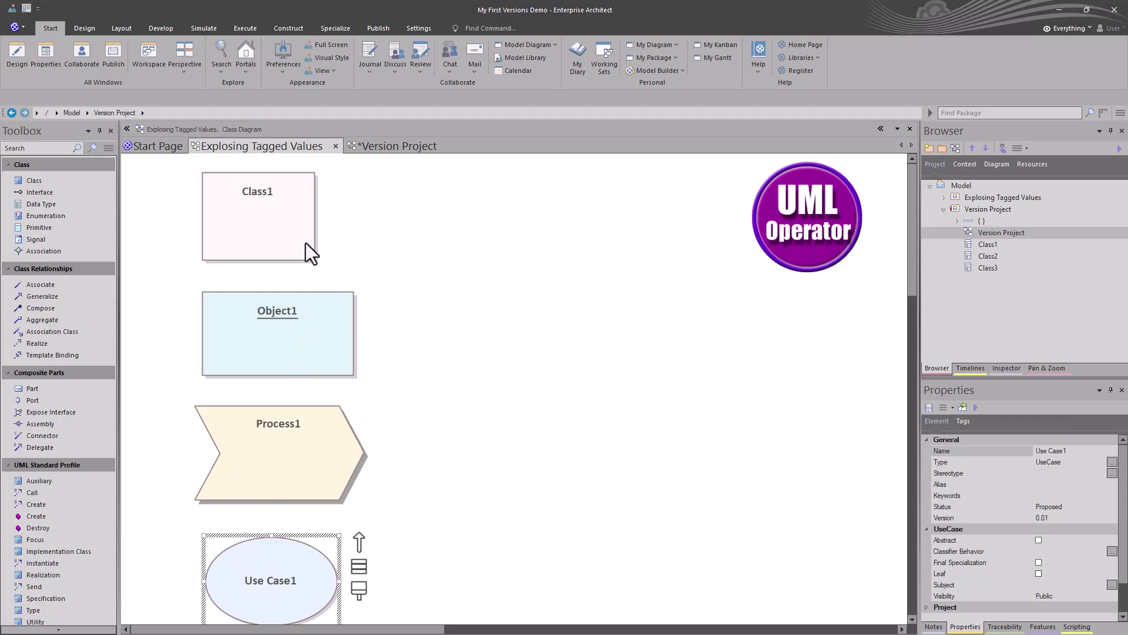
# Enable Info View for Class1 in the Explosing Tagged Values diagram.
pyautogui.click(269, 234)
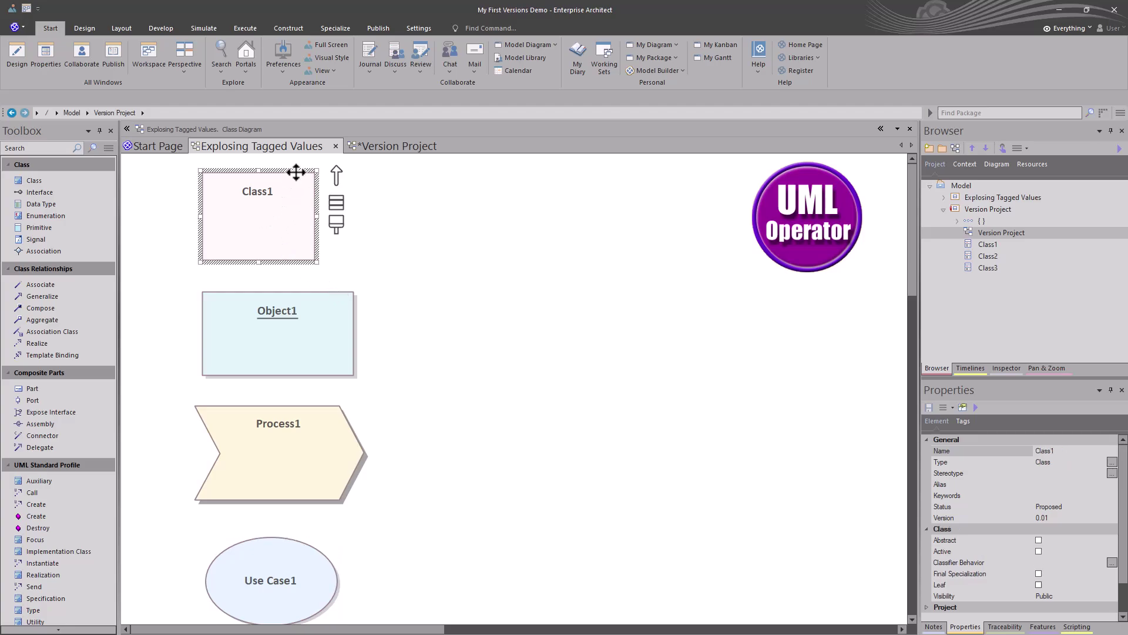
pyautogui.rightClick(269, 222)
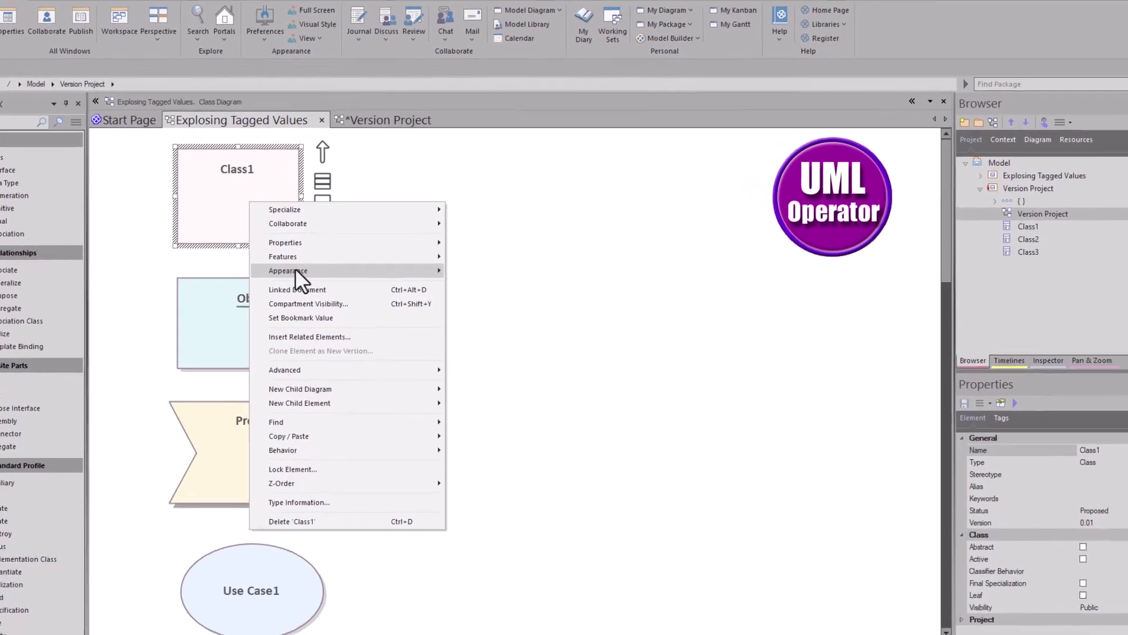
pyautogui.moveTo(317, 285)
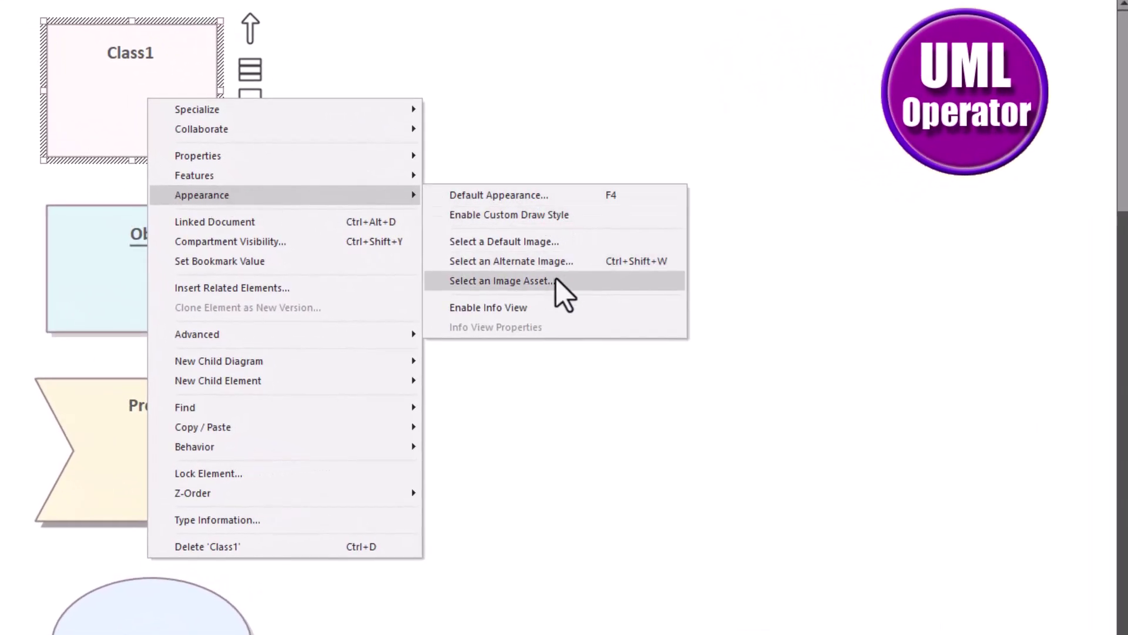
pyautogui.click(529, 311)
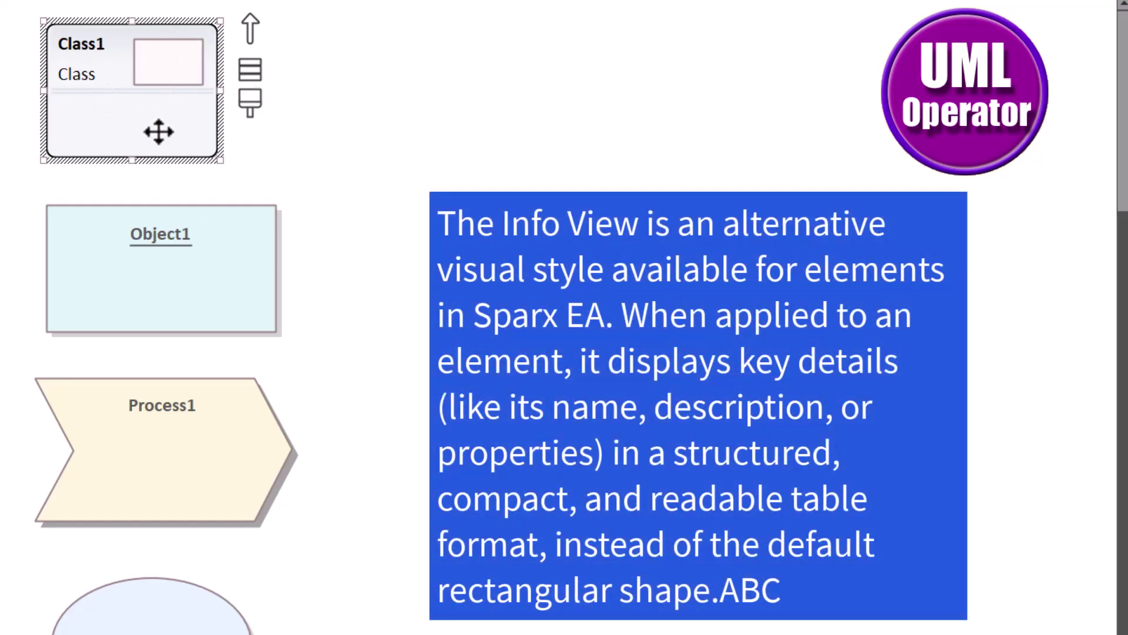
pyautogui.click(276, 141)
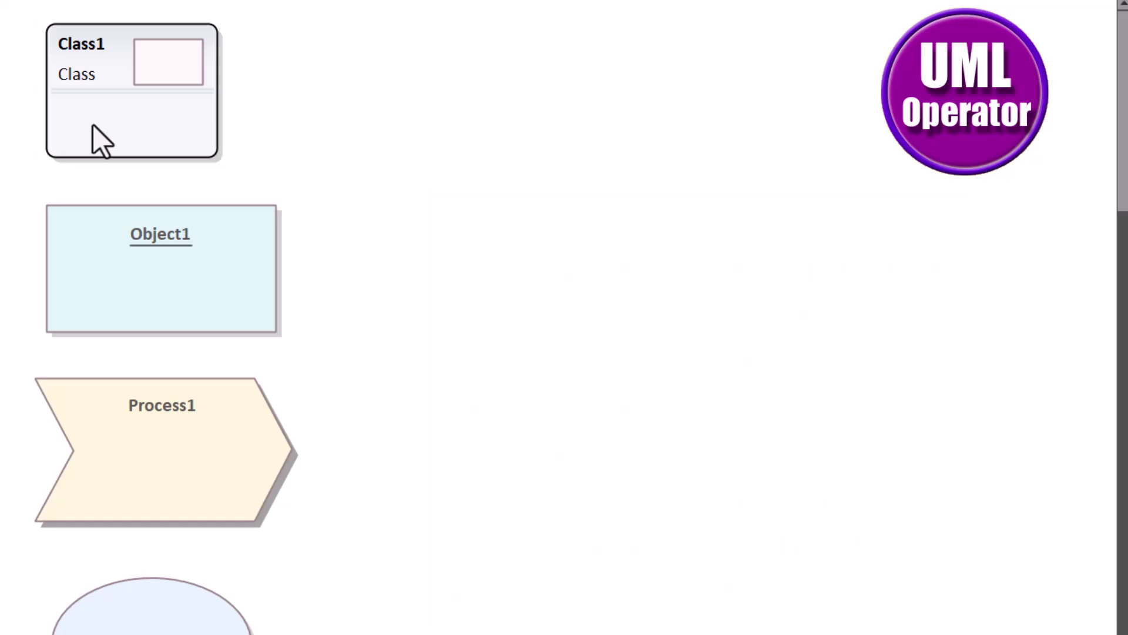
# Check the version number in Class1's properties and close them without making changes.
pyautogui.click(93, 125)
pyautogui.doubleClick(93, 124)
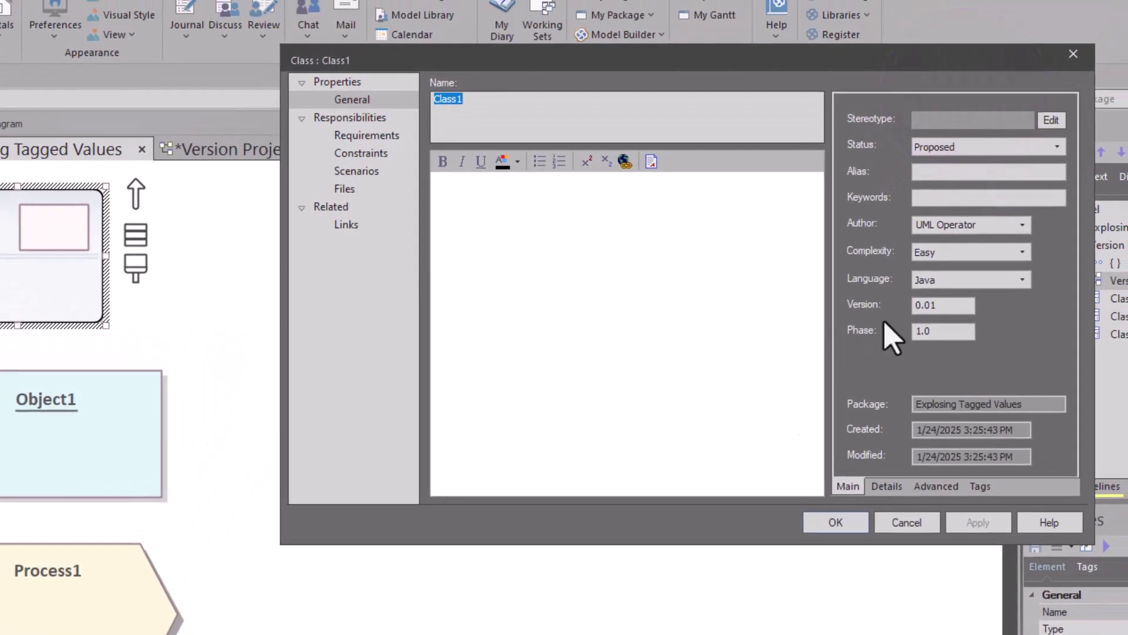
pyautogui.click(929, 304)
pyautogui.moveTo(937, 305); pyautogui.dragTo(912, 304)
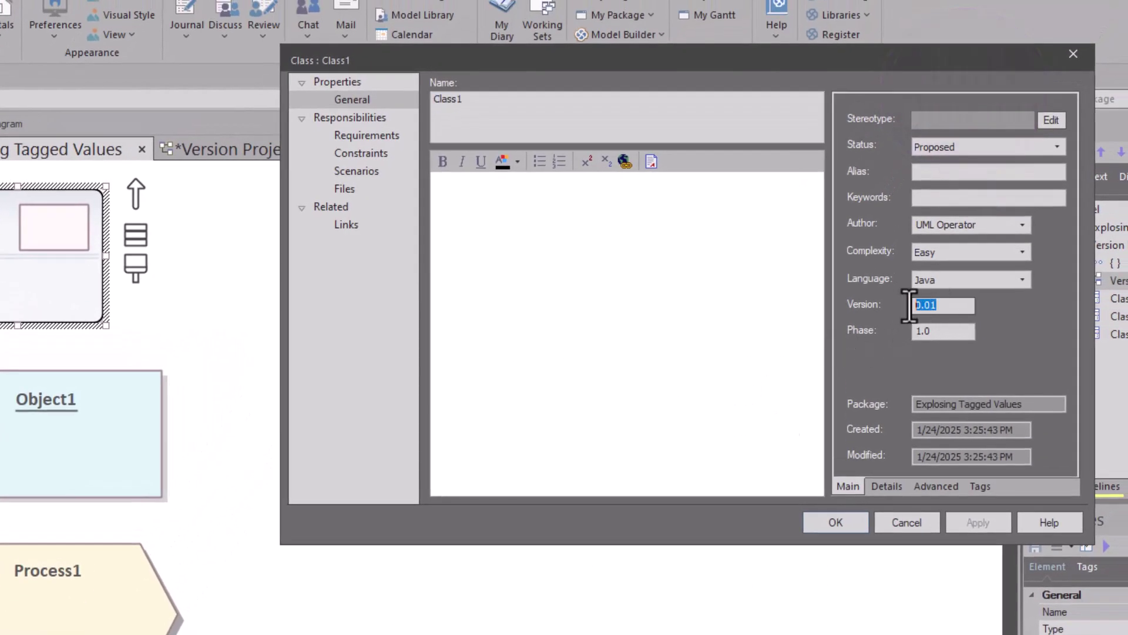
pyautogui.click(915, 527)
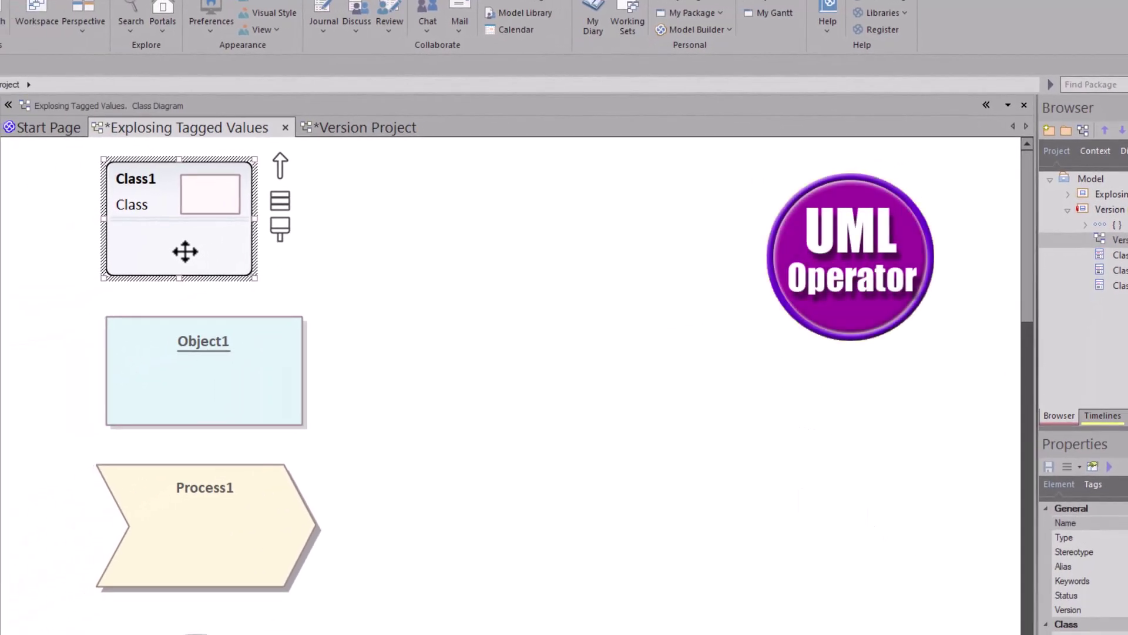
# Turn on the Version item in Class1's Info View properties, leaving Status, Phase and Author off.
pyautogui.rightClick(185, 252)
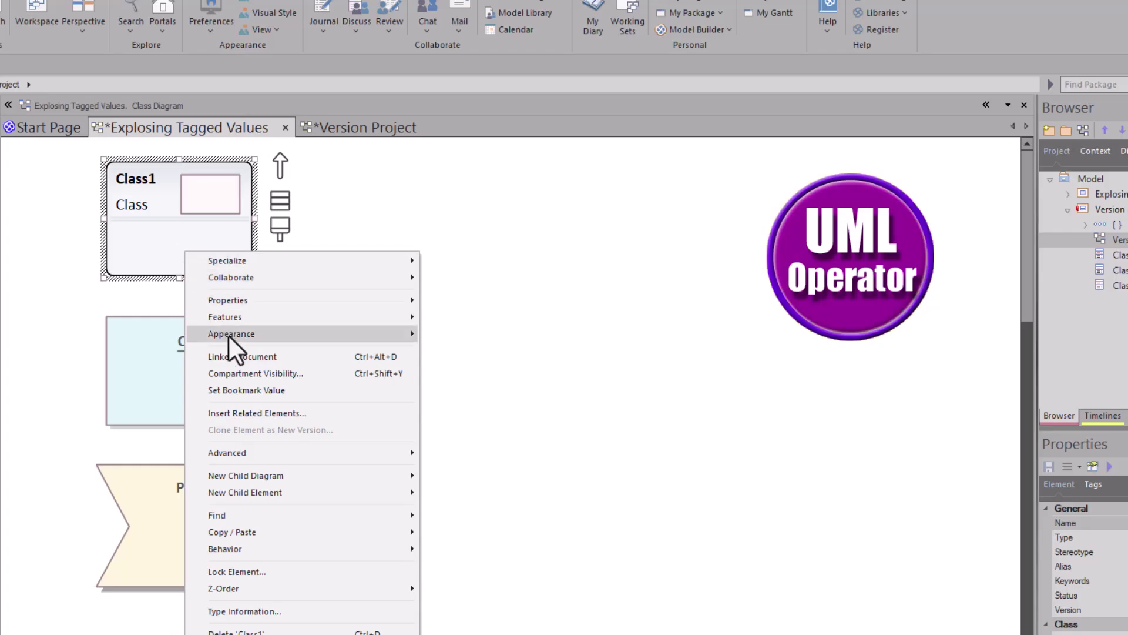
pyautogui.moveTo(230, 335)
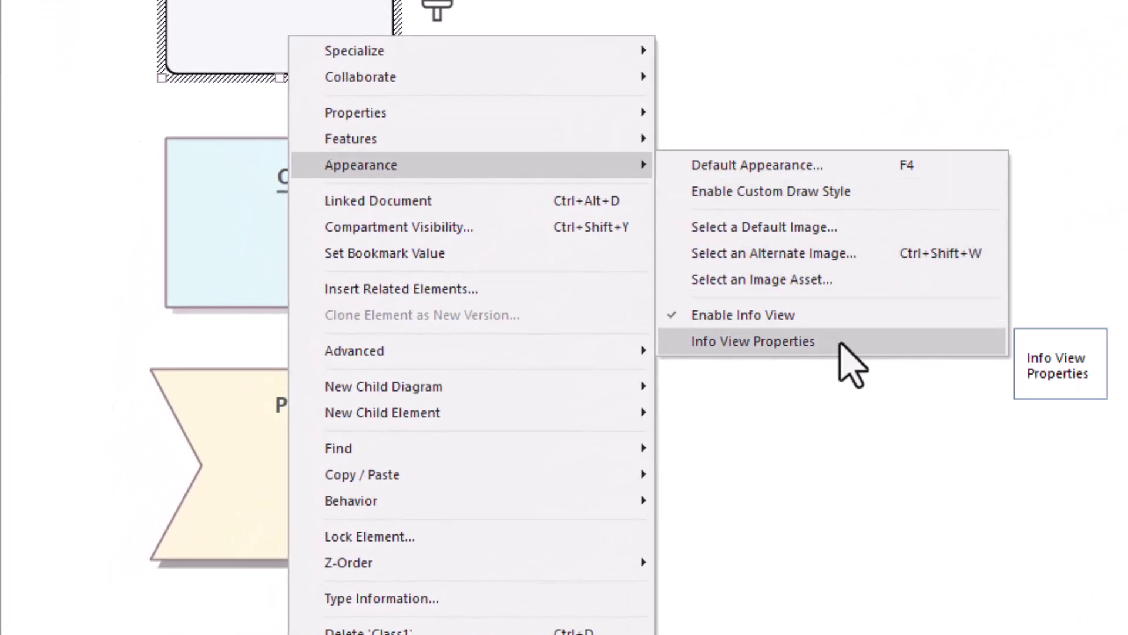
pyautogui.click(840, 347)
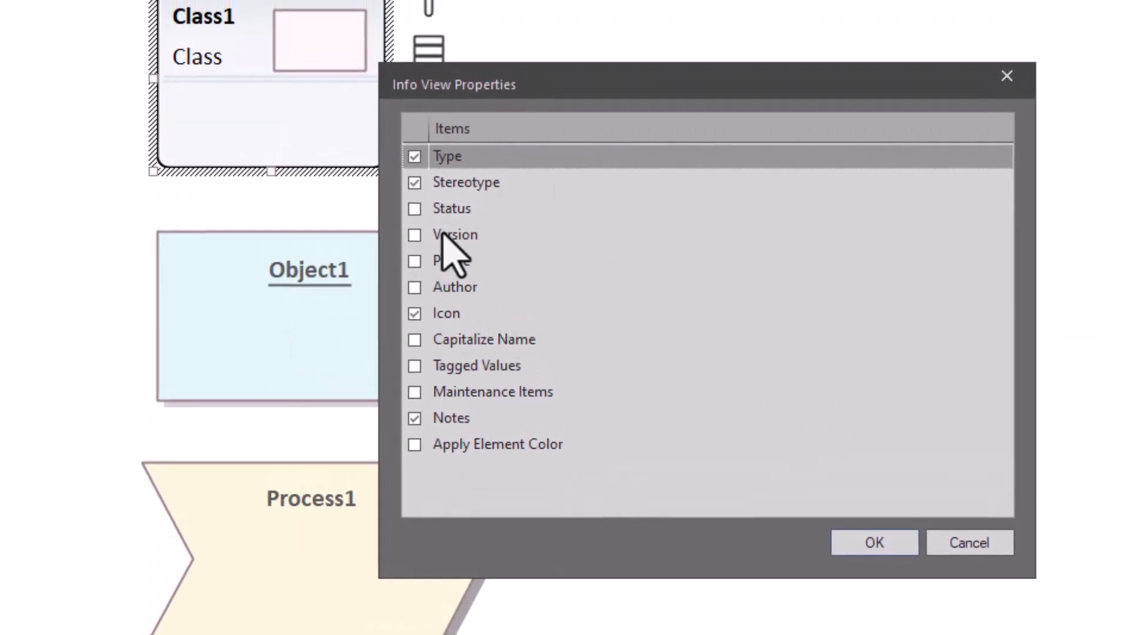
pyautogui.click(413, 235)
pyautogui.click(415, 209)
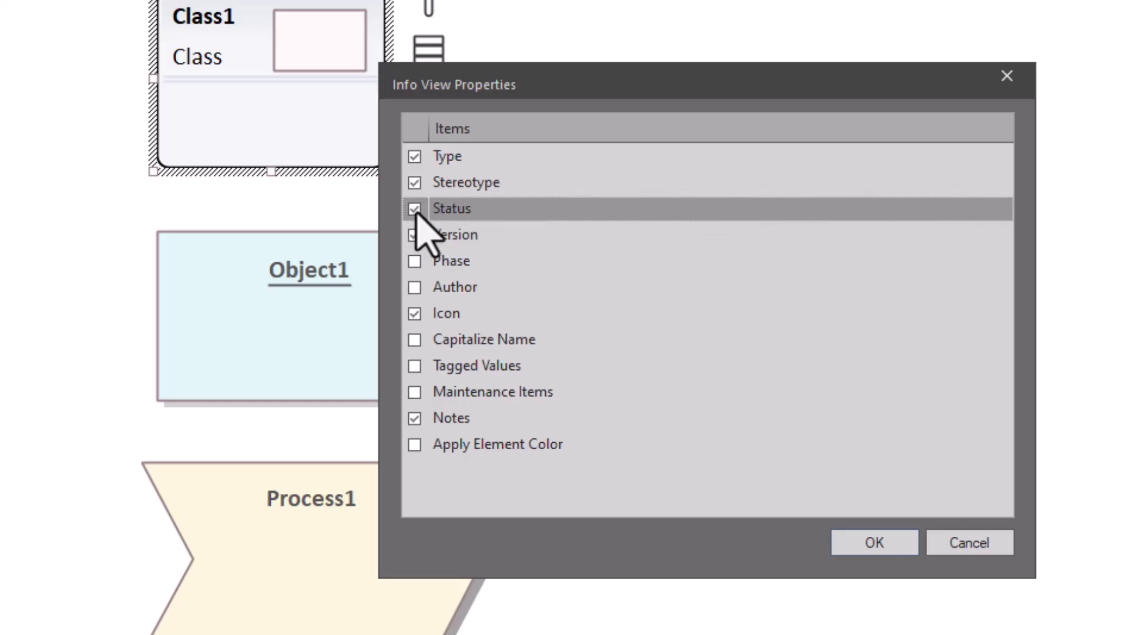
pyautogui.click(415, 262)
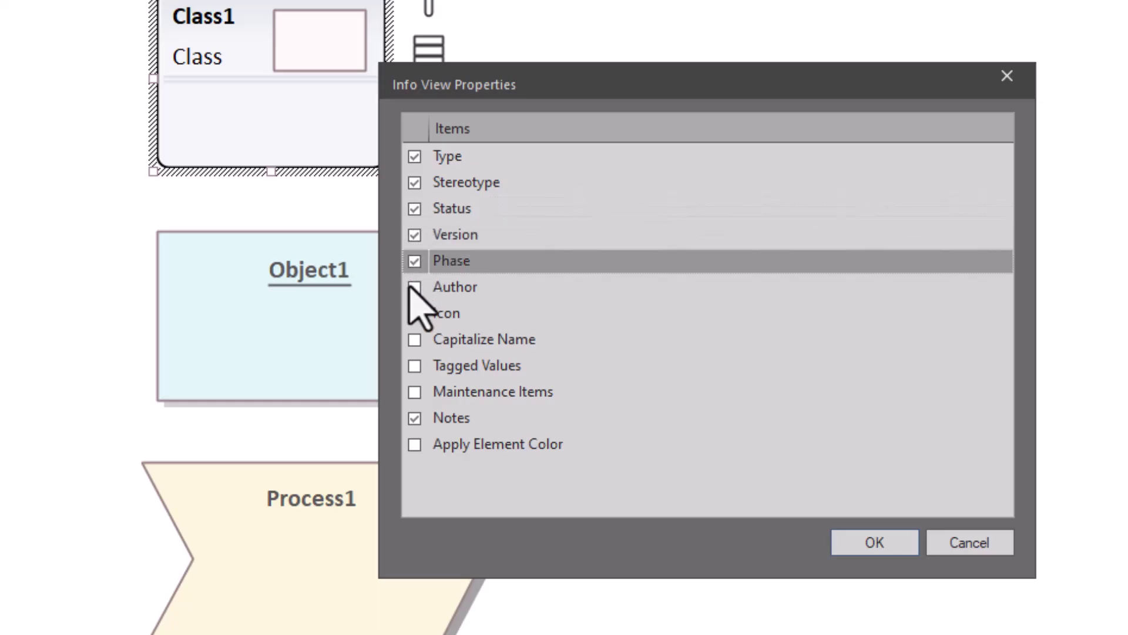
pyautogui.click(413, 288)
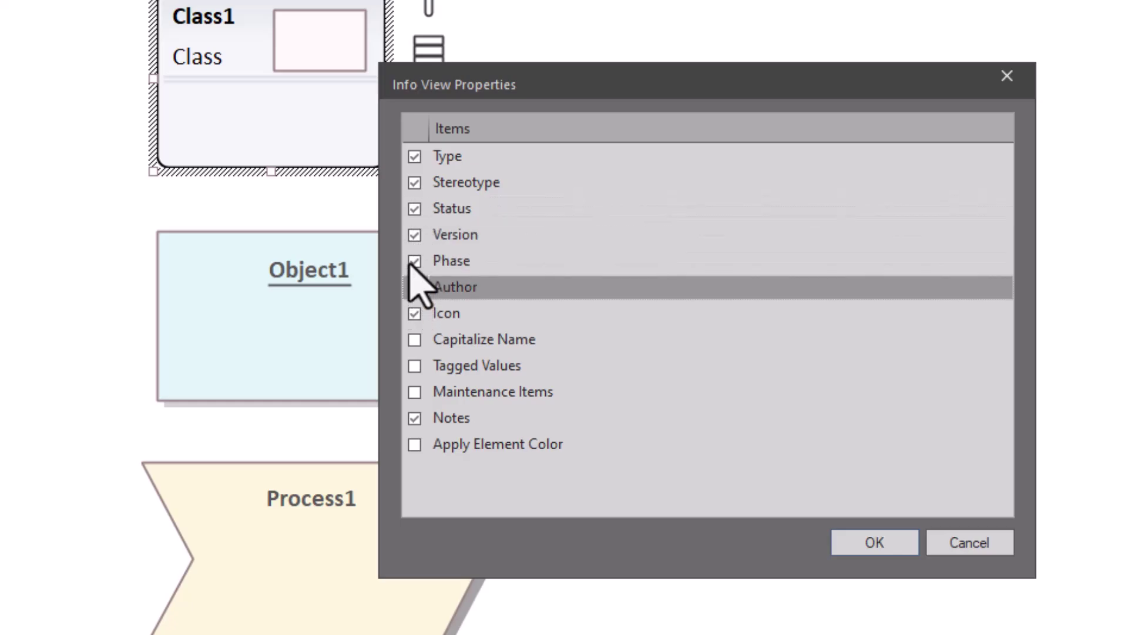
pyautogui.click(414, 262)
pyautogui.click(415, 209)
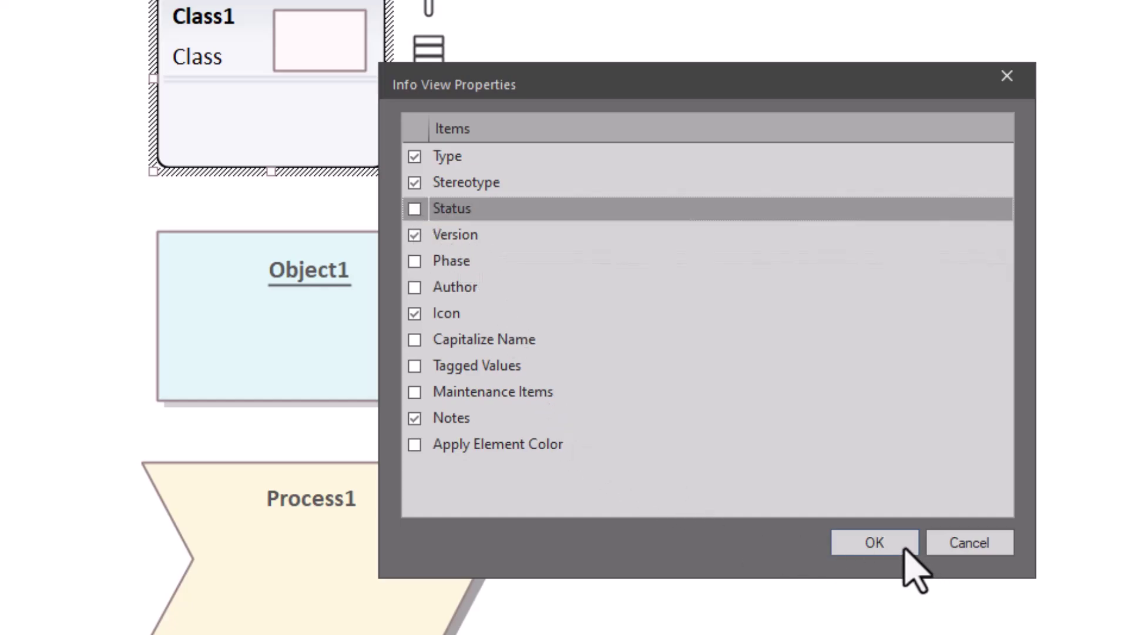
pyautogui.click(882, 542)
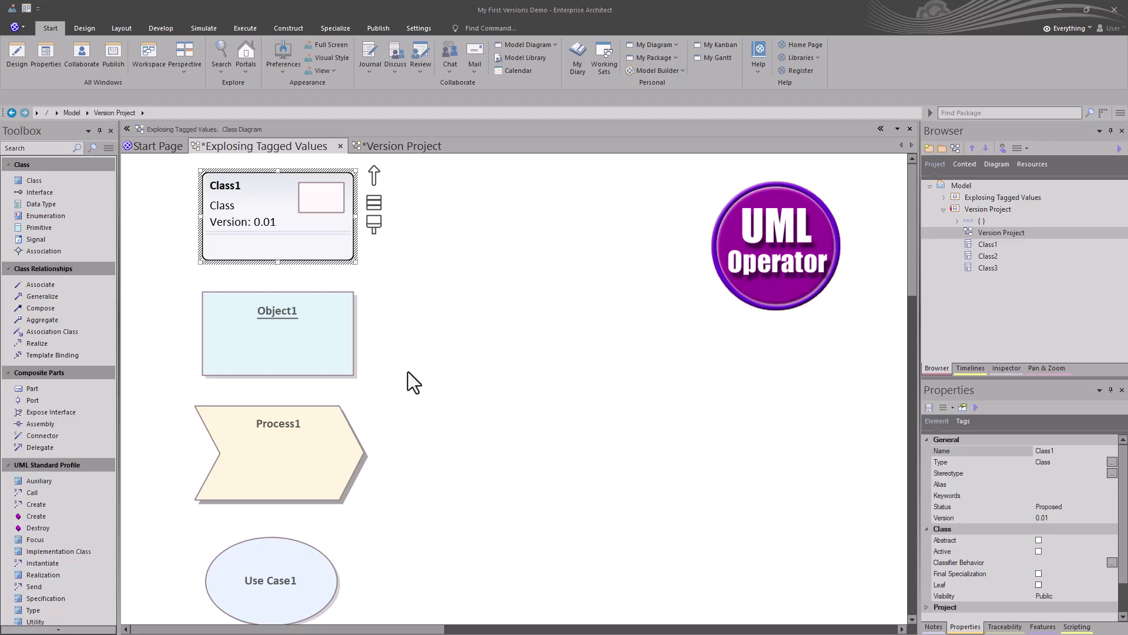
pyautogui.moveTo(388, 599); pyautogui.dragTo(252, 395)
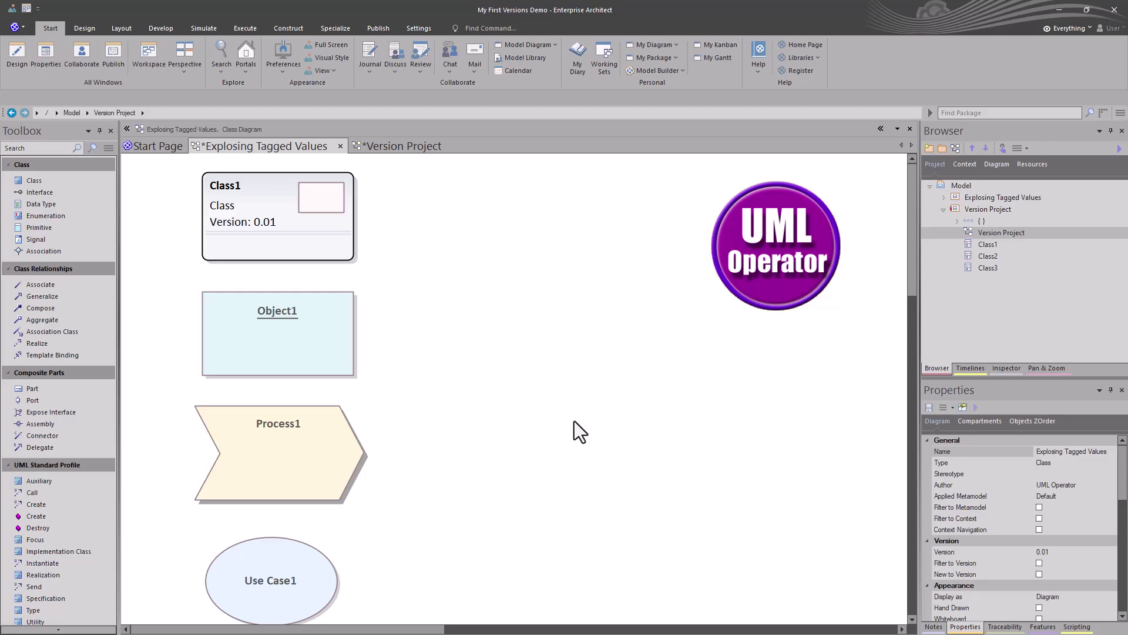
pyautogui.hotkey('ctrl', 'a')
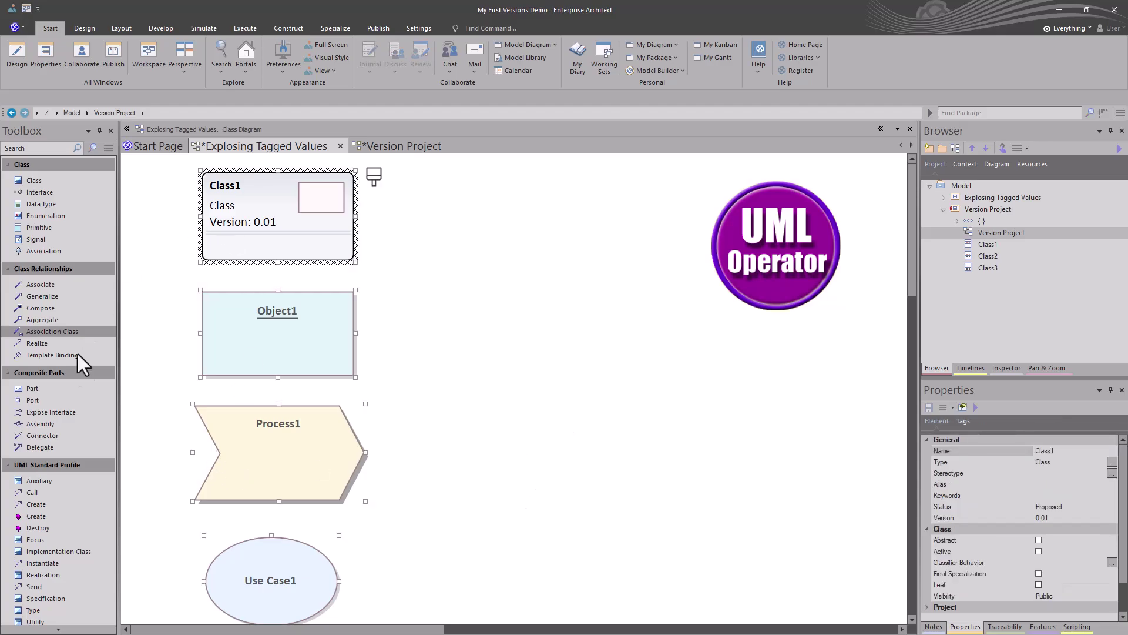
pyautogui.click(427, 330)
# Select Object1, Process1 and Use Case1 together and enable Info View for all three elements.
pyautogui.moveTo(431, 289); pyautogui.dragTo(214, 593)
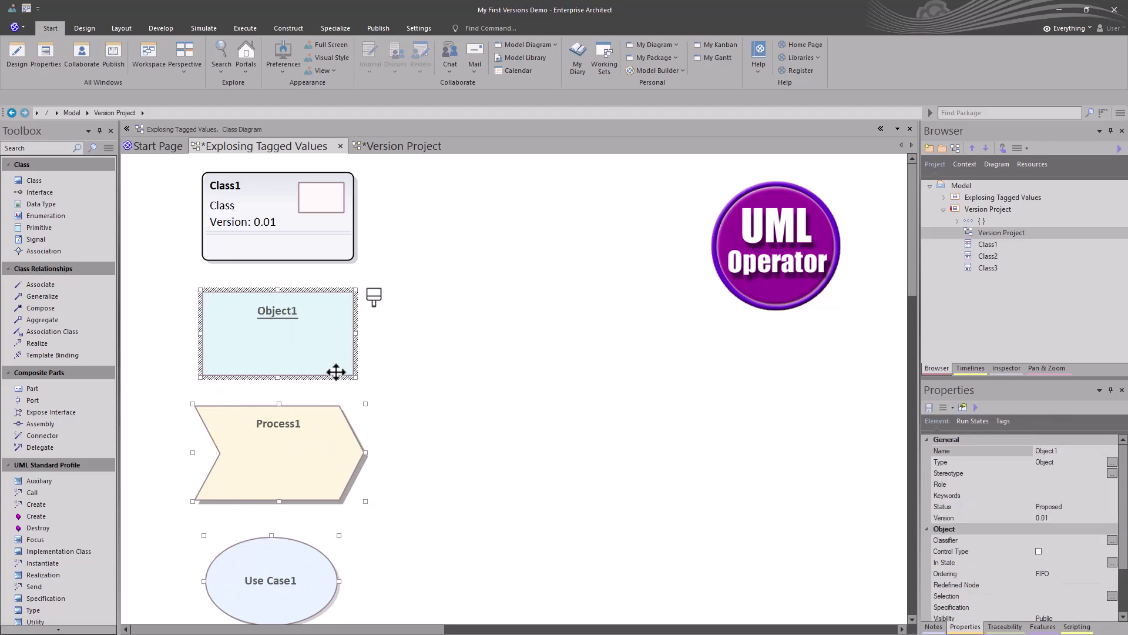
pyautogui.rightClick(298, 349)
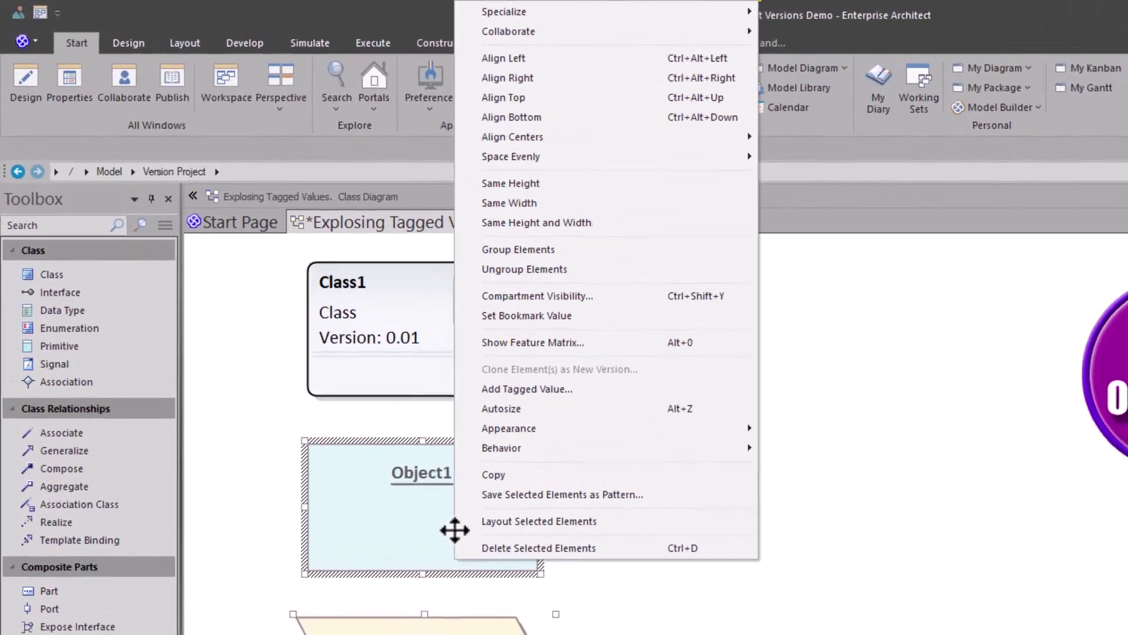
pyautogui.moveTo(521, 428)
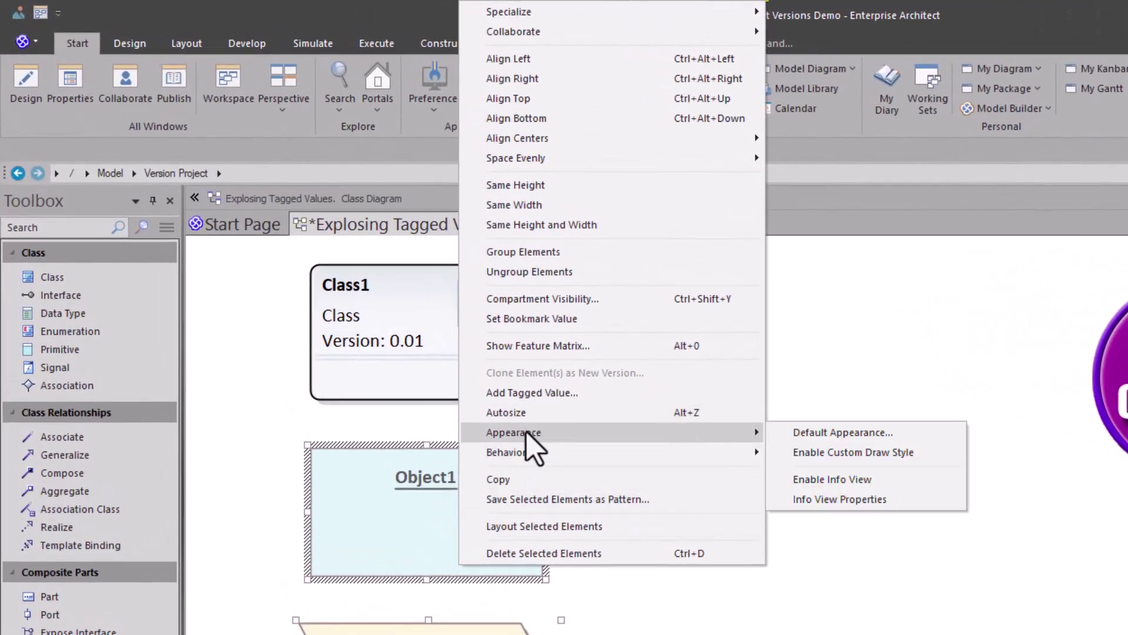
pyautogui.click(849, 479)
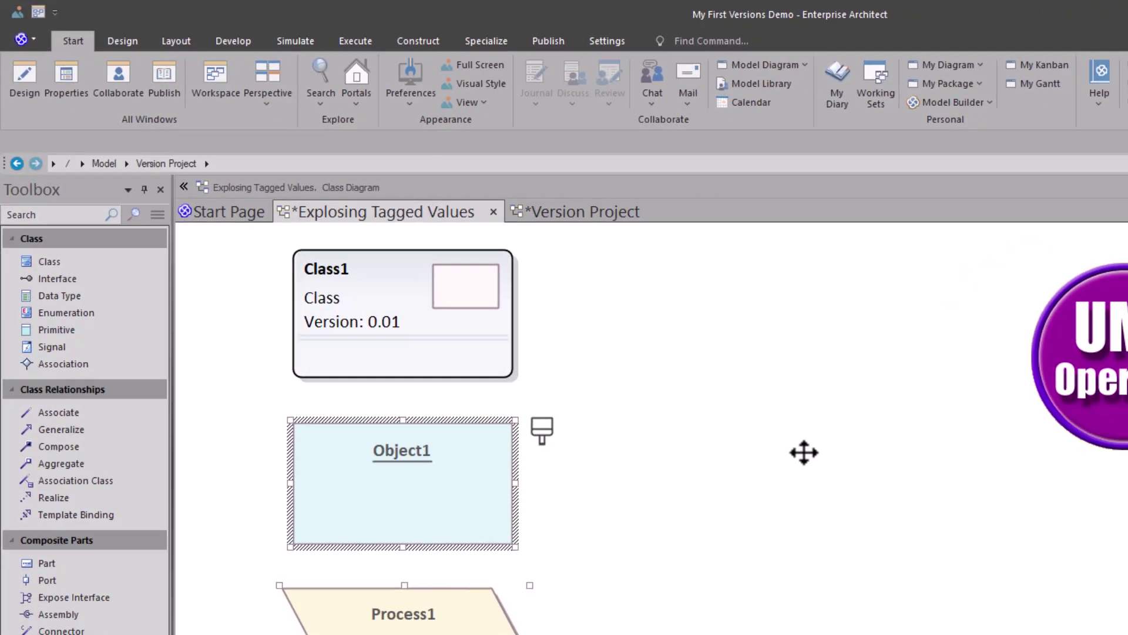
pyautogui.click(758, 569)
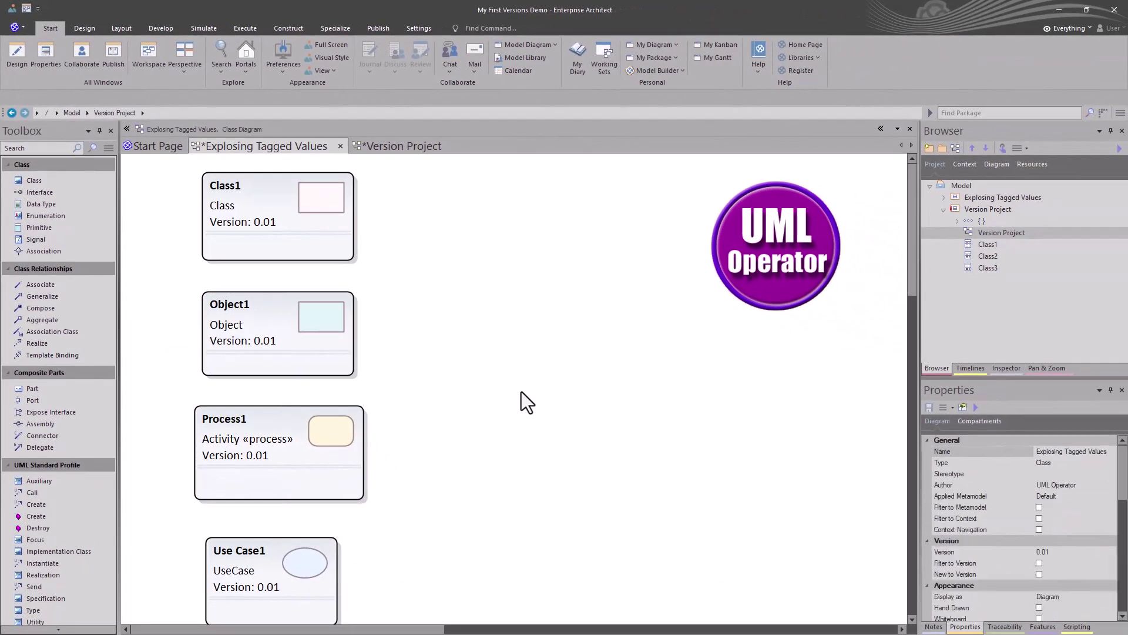
pyautogui.click(329, 364)
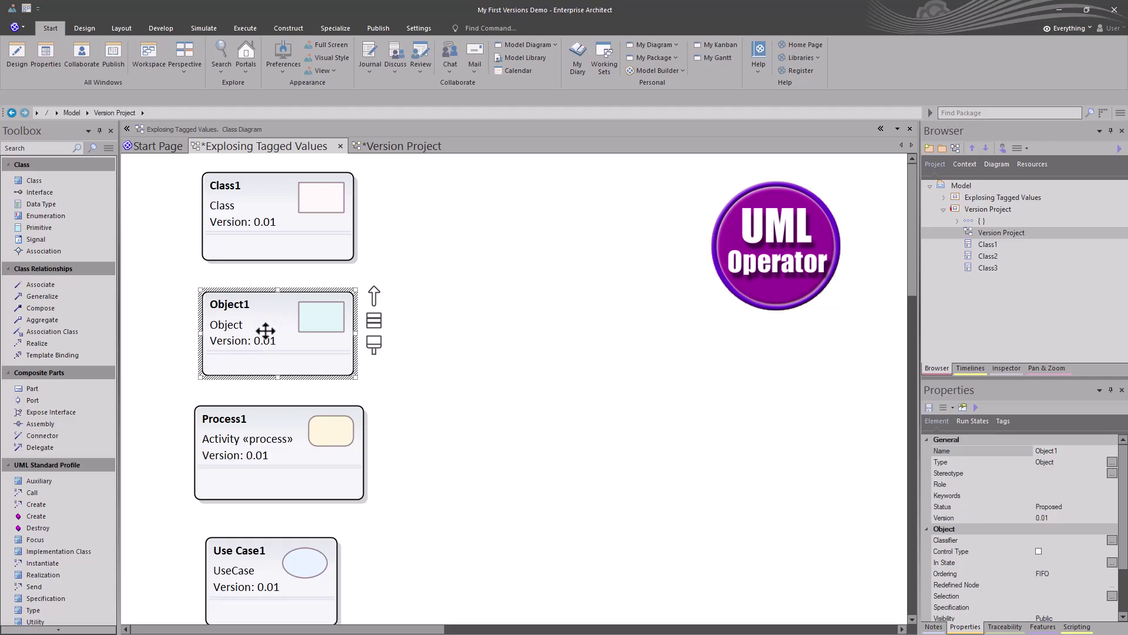
pyautogui.click(443, 388)
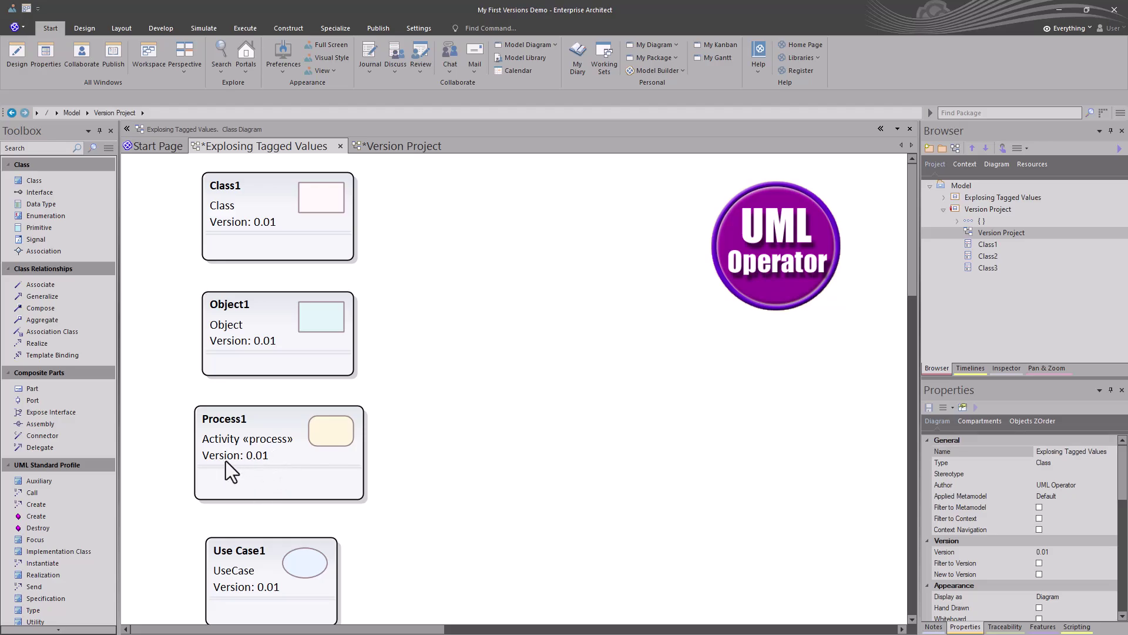
# Move Use Case1 up and slightly left so it sits closer below Process1.
pyautogui.click(251, 571)
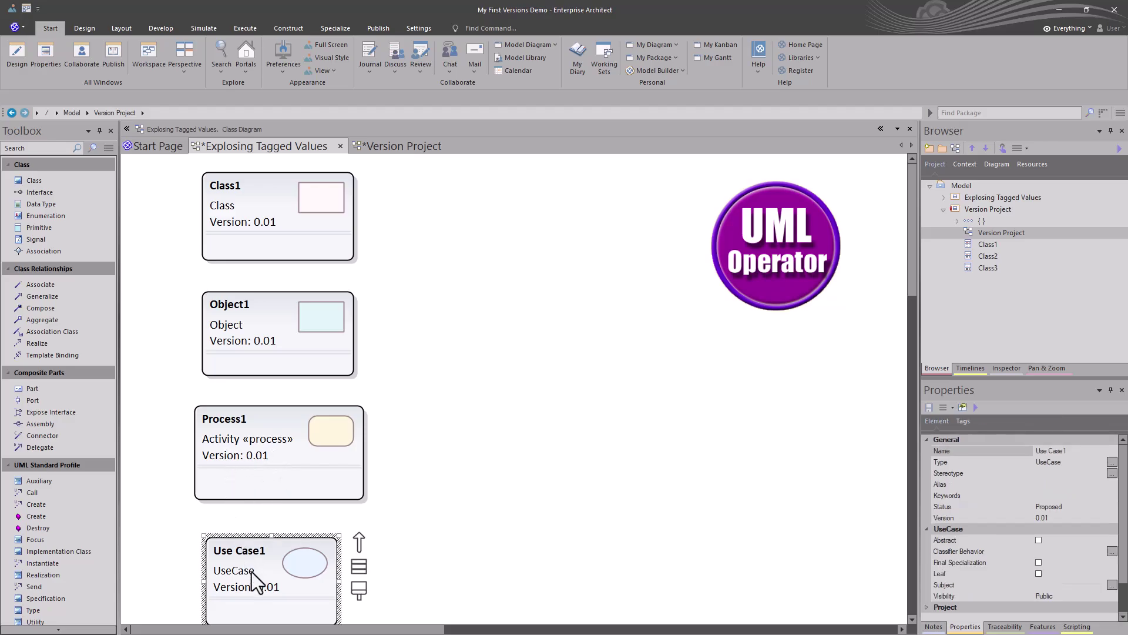
pyautogui.moveTo(252, 571); pyautogui.dragTo(244, 553)
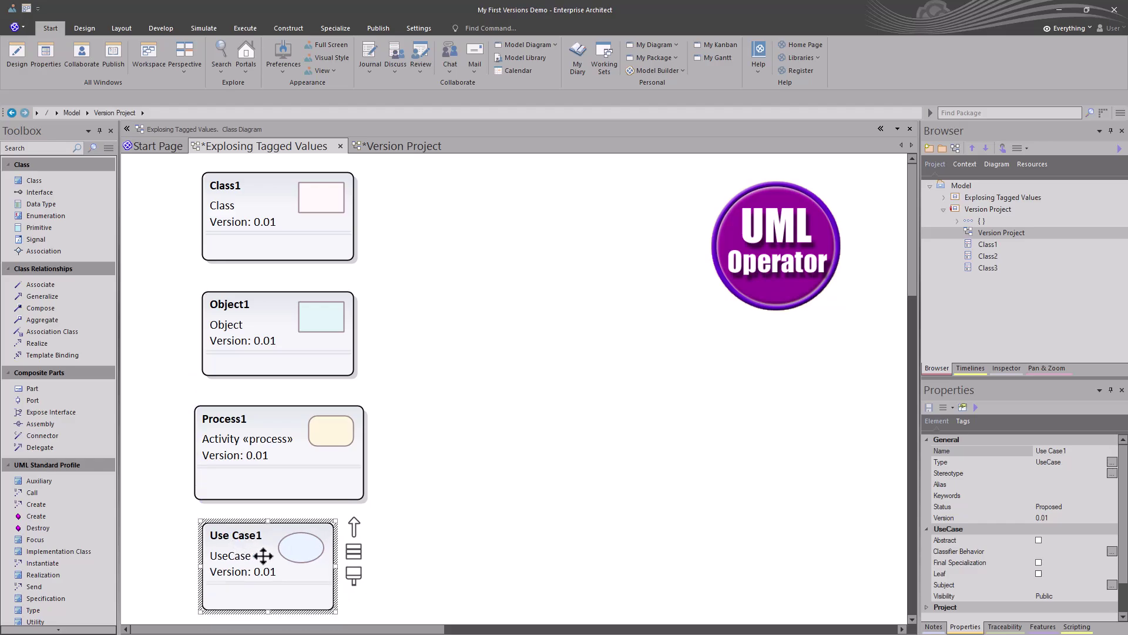
# Select all four elements in the diagram and turn off Info View for them.
pyautogui.moveTo(418, 588)
pyautogui.mouseDown()
pyautogui.moveTo(285, 412)
pyautogui.moveTo(234, 228)
pyautogui.mouseUp()
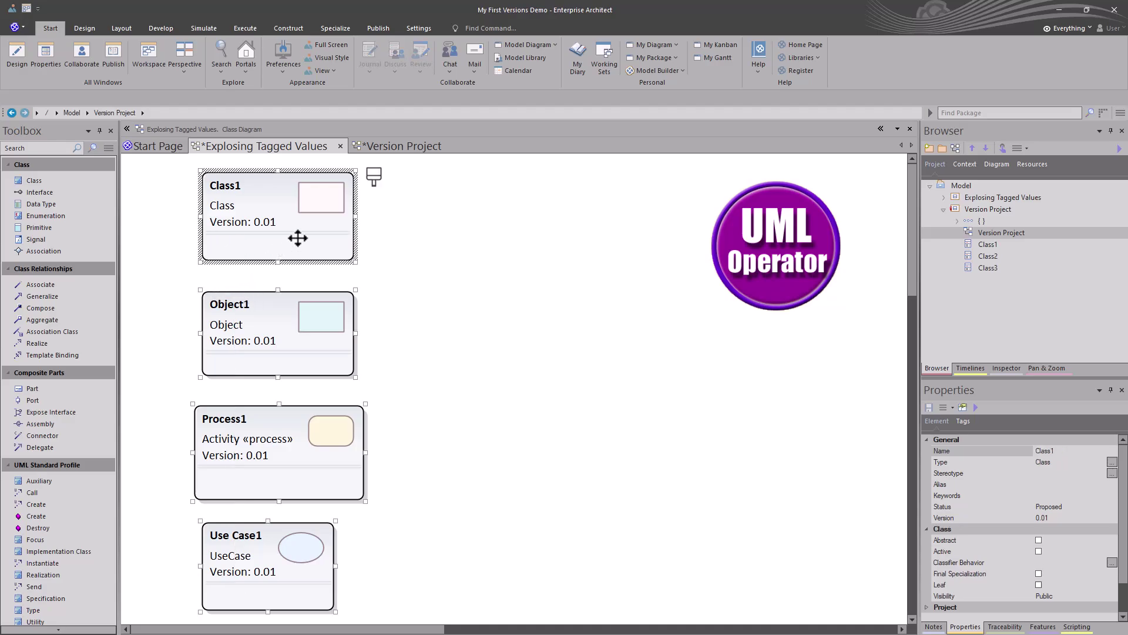
pyautogui.click(424, 535)
pyautogui.moveTo(396, 580); pyautogui.dragTo(268, 214)
pyautogui.click(660, 358)
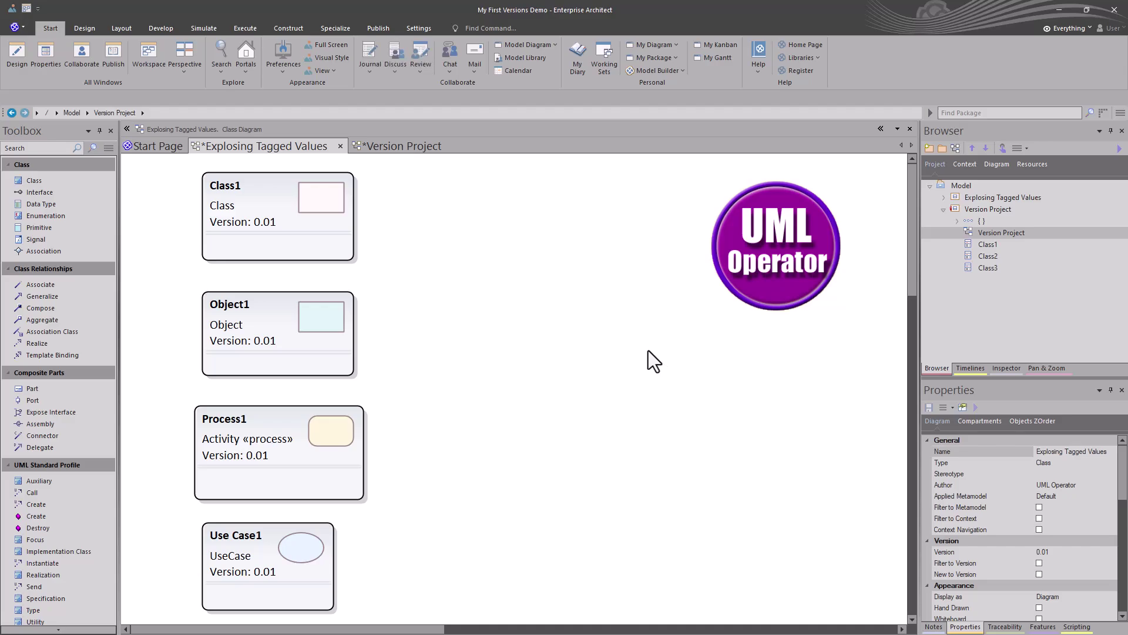
pyautogui.hotkey('ctrl', 'a')
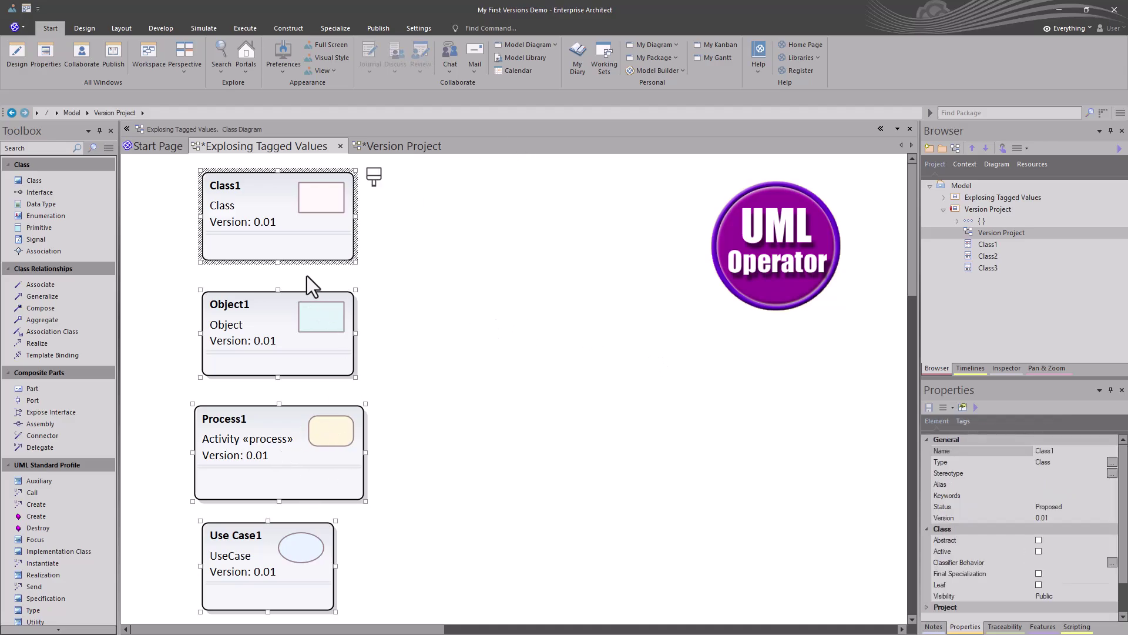
pyautogui.rightClick(297, 241)
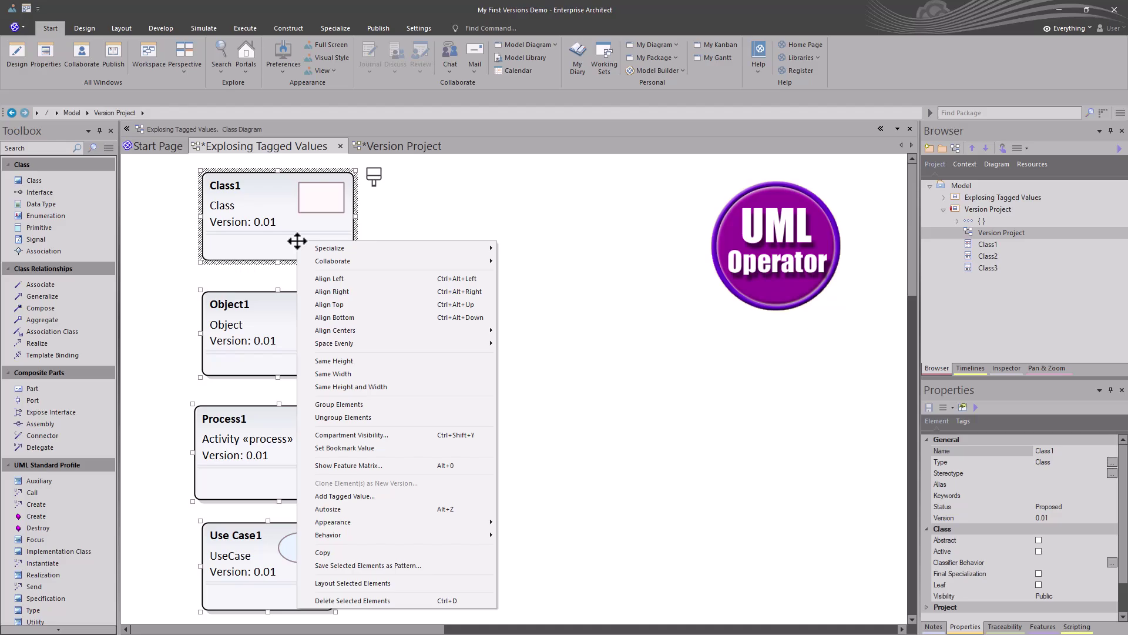
pyautogui.moveTo(340, 525)
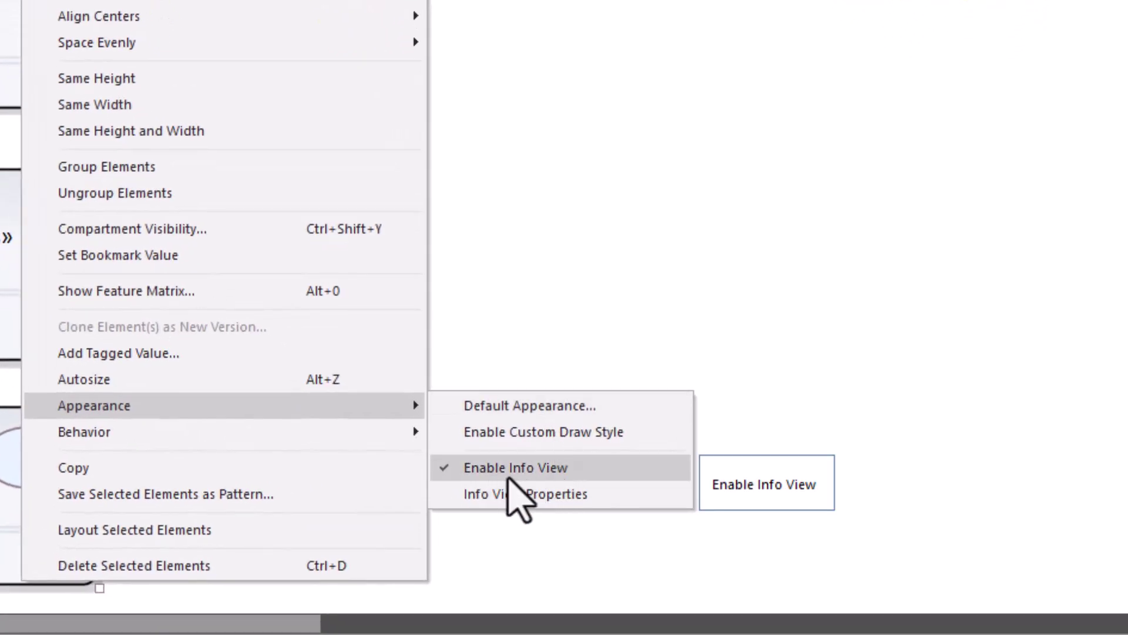
pyautogui.click(509, 477)
pyautogui.click(406, 495)
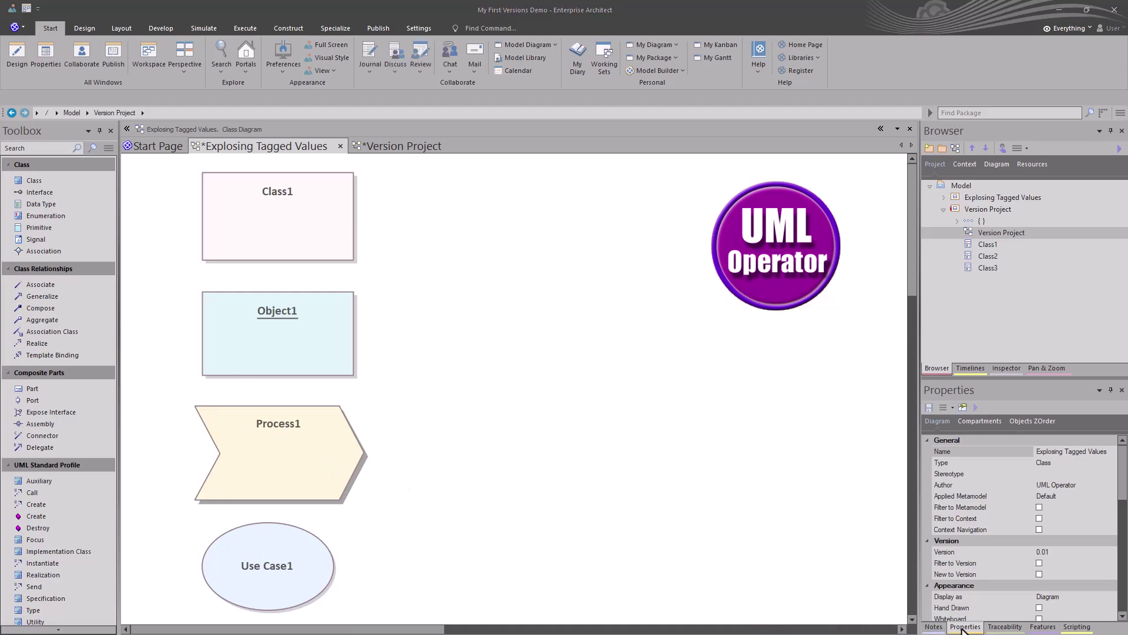
# Float the Properties window on the diagram beside the elements and show Class1's tagged values in it.
pyautogui.moveTo(965, 629); pyautogui.dragTo(424, 209)
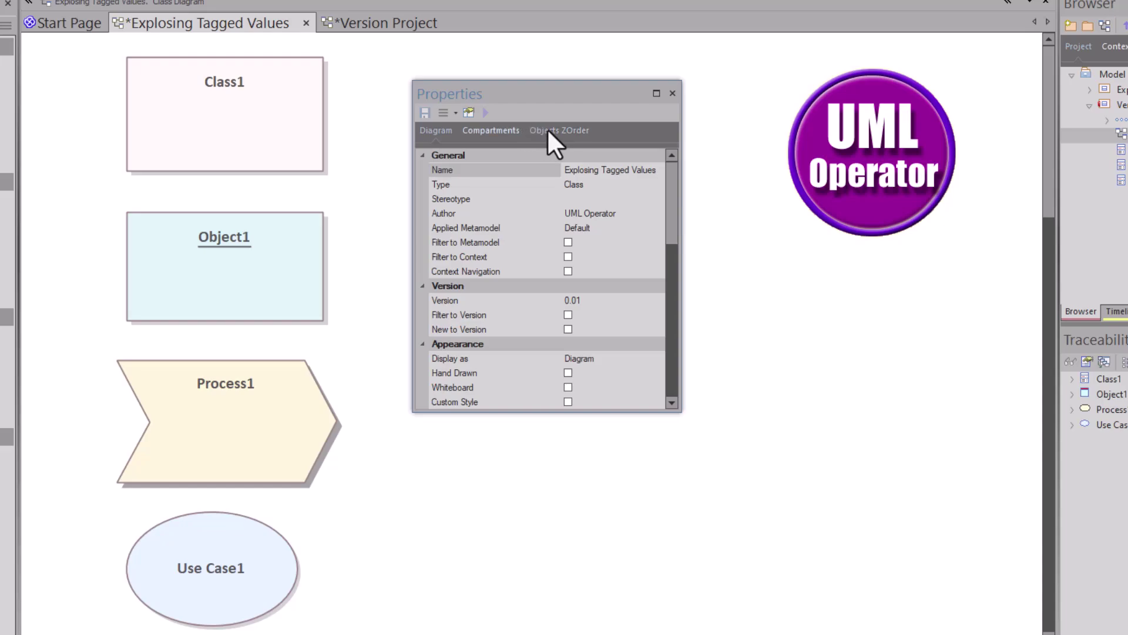
pyautogui.click(230, 124)
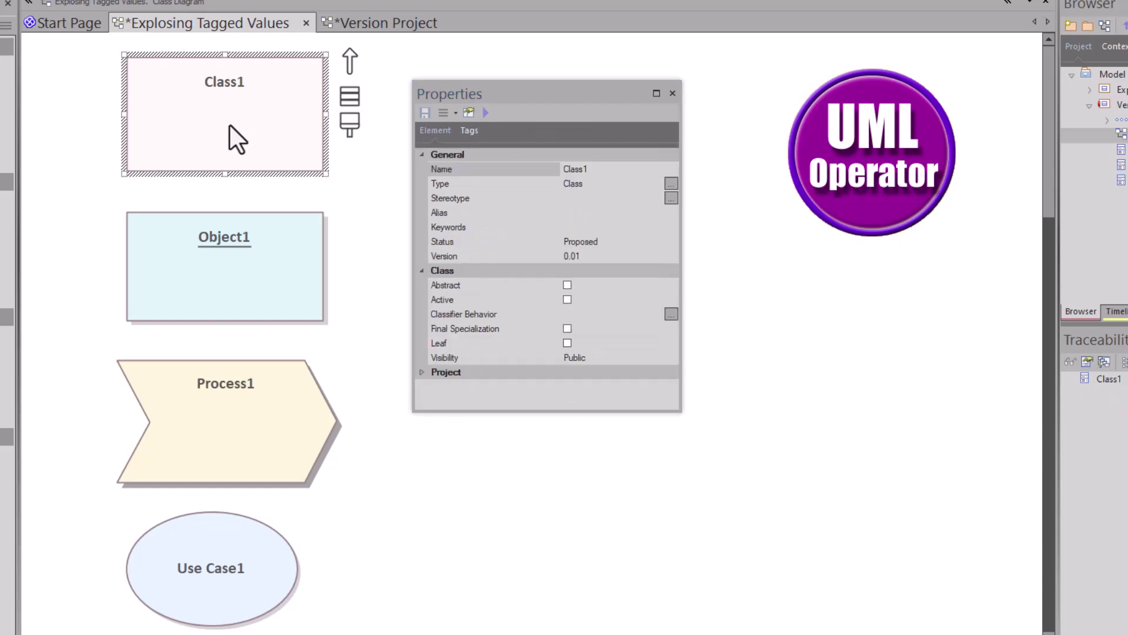
pyautogui.click(468, 131)
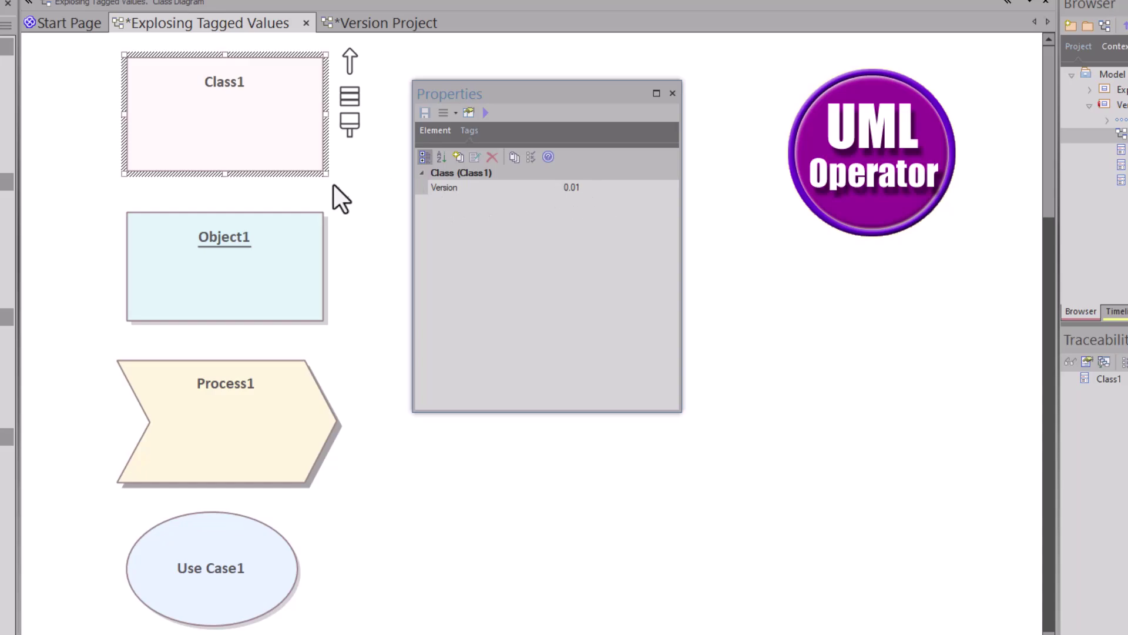
# Enable the Tags compartment in the Explosing Tagged Values diagram's element display settings and apply the change.
pyautogui.click(364, 178)
pyautogui.doubleClick(354, 139)
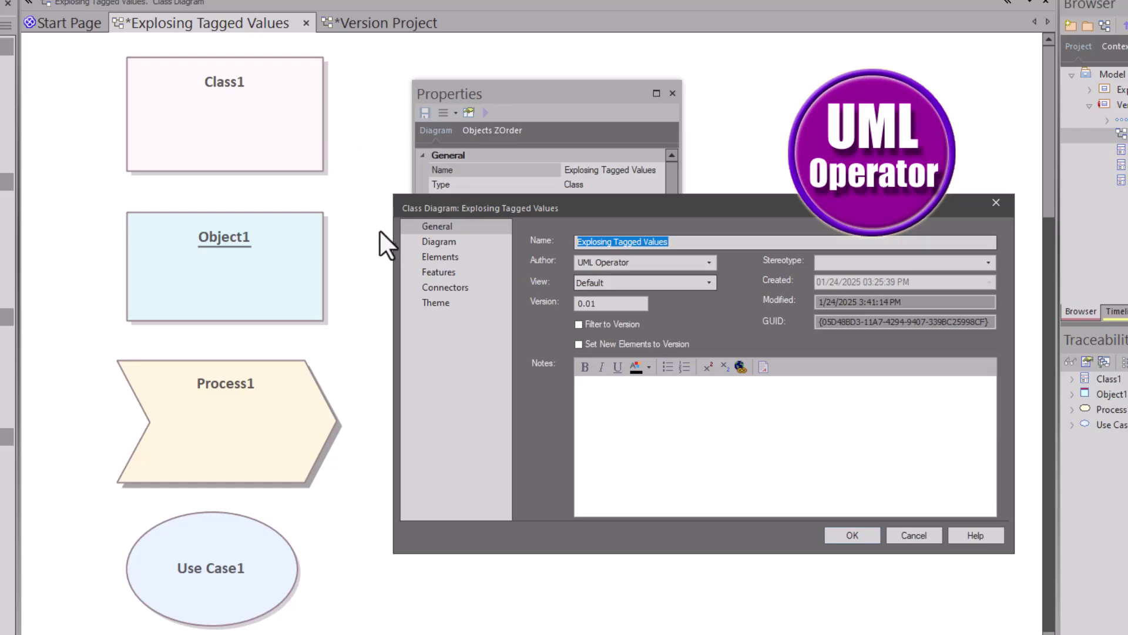
pyautogui.click(439, 256)
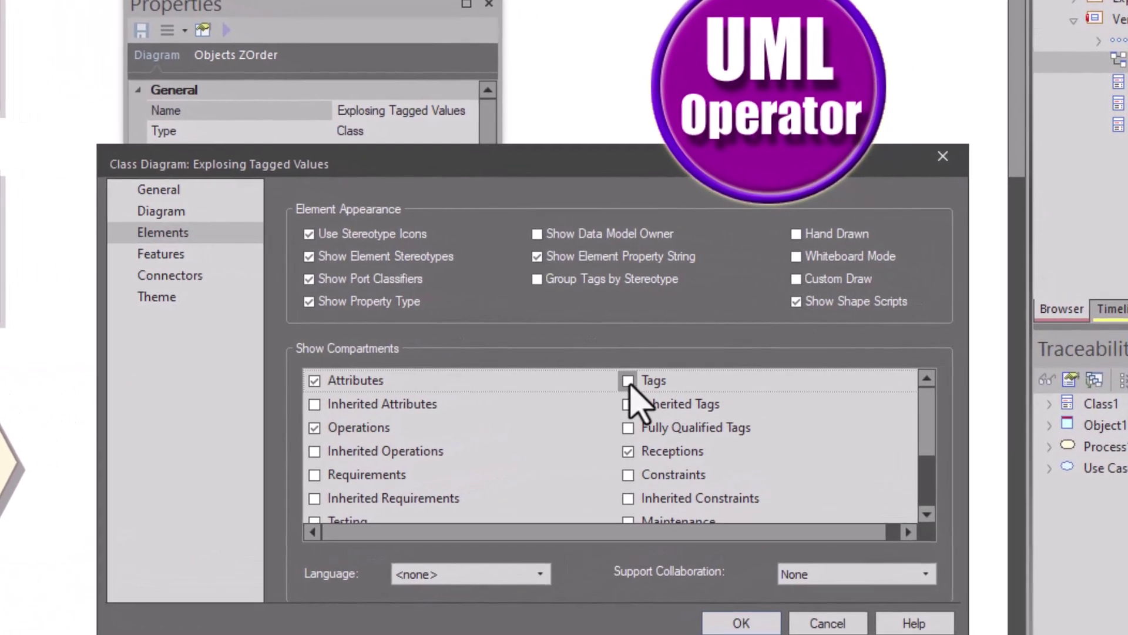
pyautogui.click(772, 363)
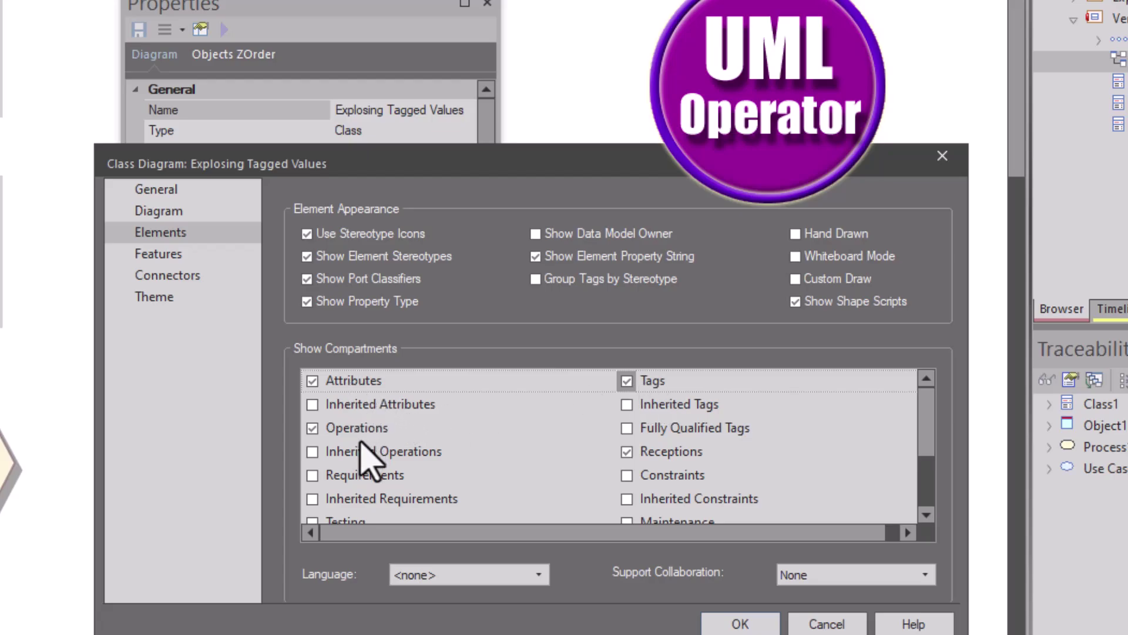
pyautogui.scroll(-3, 682, 470)
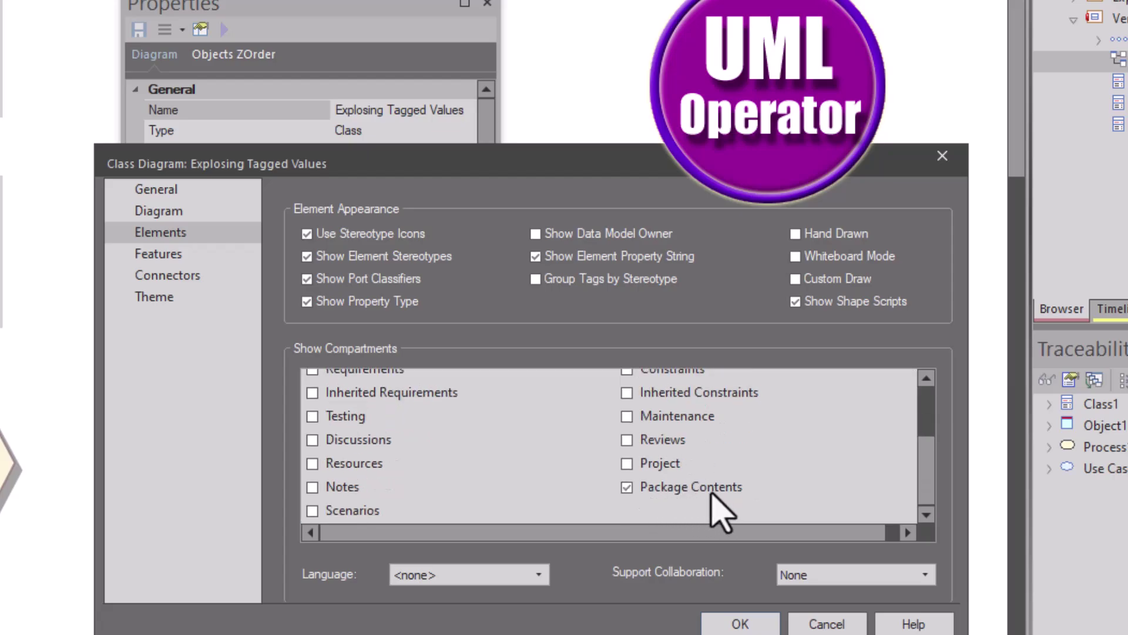
pyautogui.scroll(3, 712, 504)
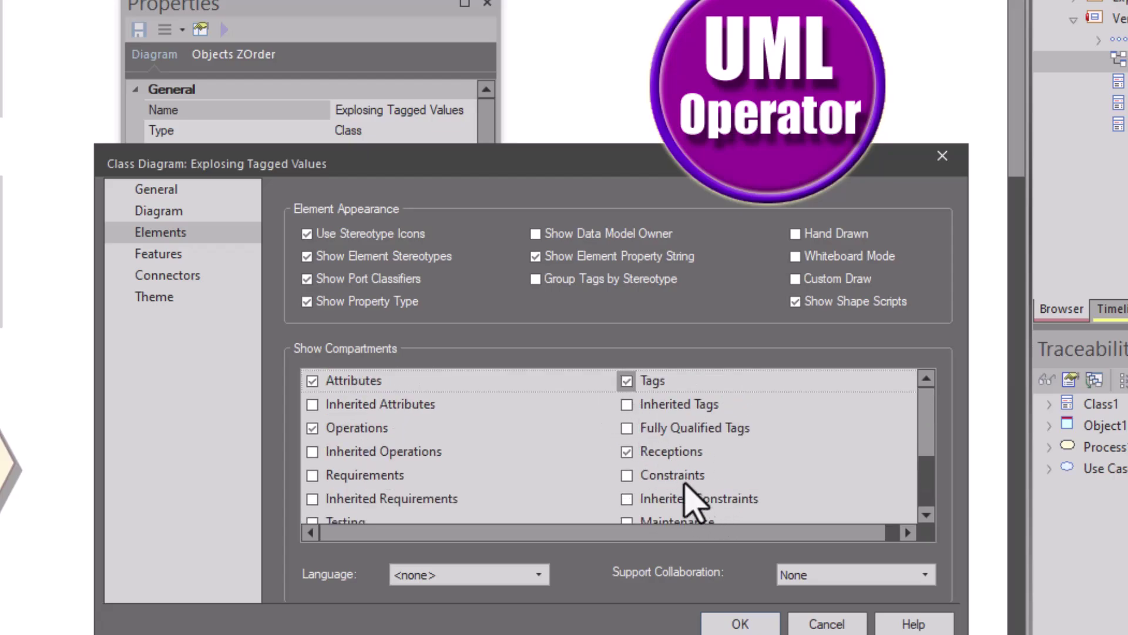
pyautogui.click(741, 624)
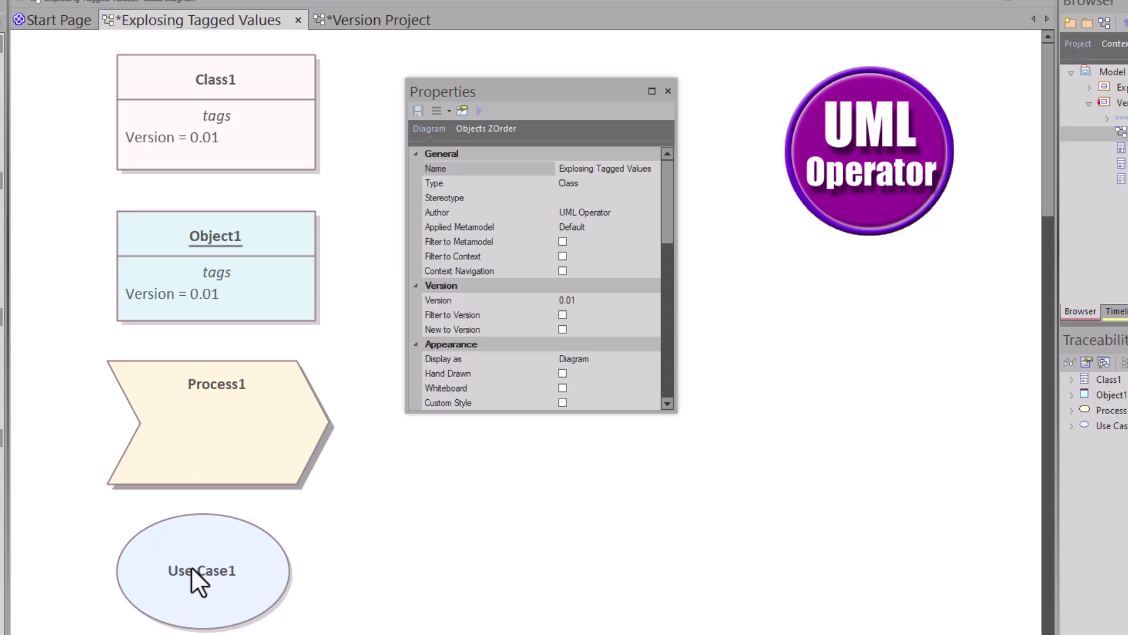
# Select Class1 with Object1, and inspect the tagged values of Process1 for comparison.
pyautogui.moveTo(65, 289); pyautogui.dragTo(202, 123)
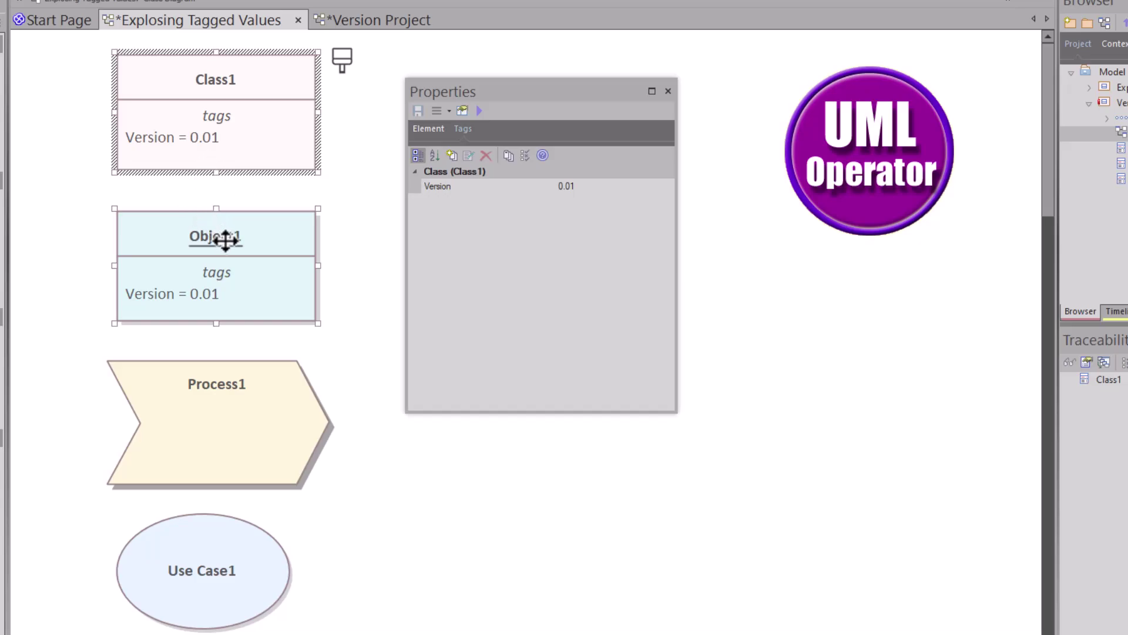
pyautogui.click(231, 418)
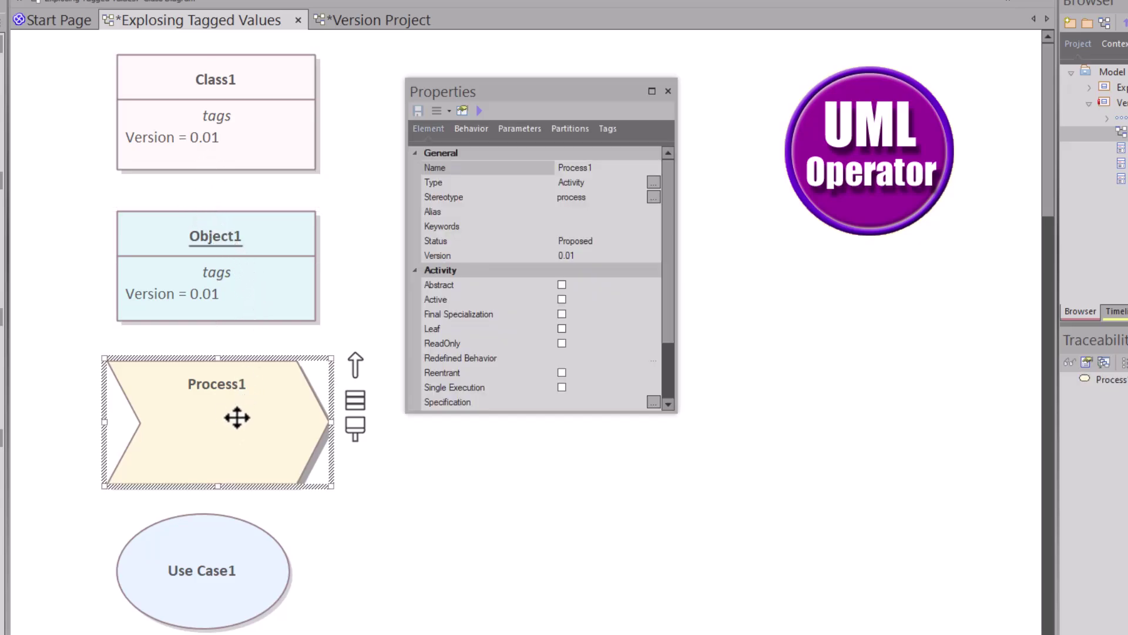
pyautogui.click(606, 127)
pyautogui.click(471, 186)
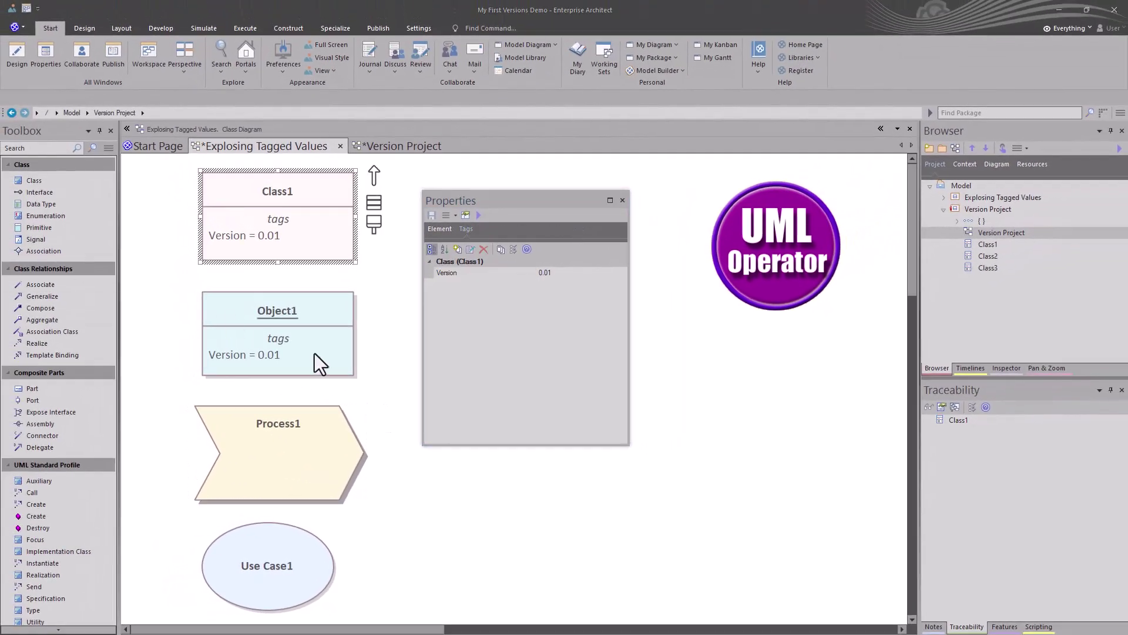
# Examine the built-in Status and Version properties of Class1.
pyautogui.click(315, 353)
pyautogui.click(304, 253)
pyautogui.click(444, 227)
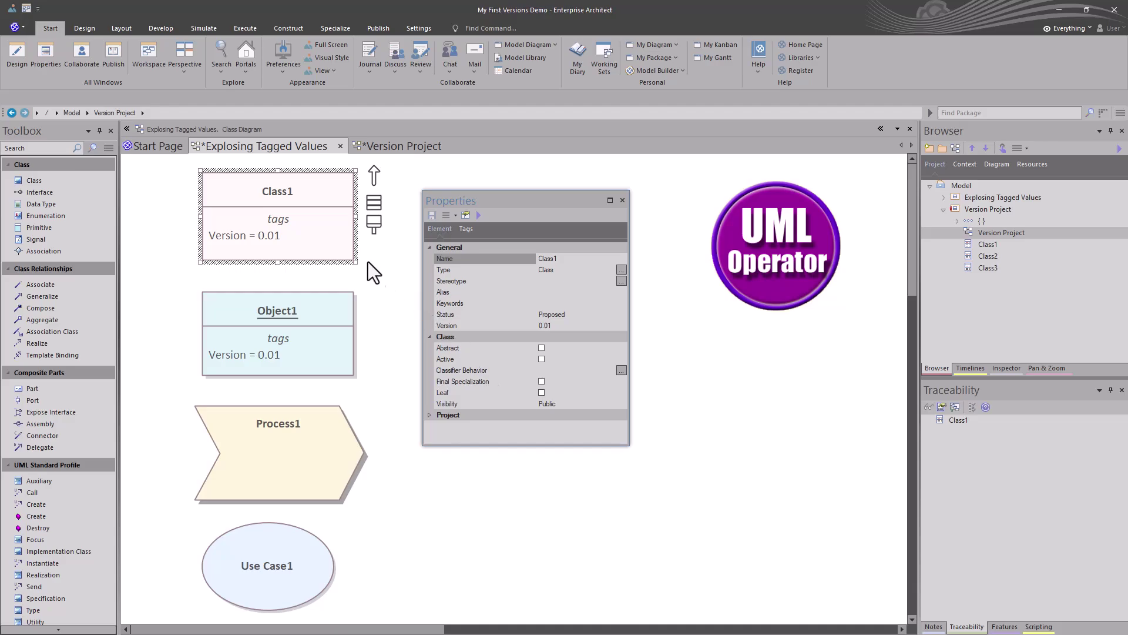
pyautogui.click(491, 315)
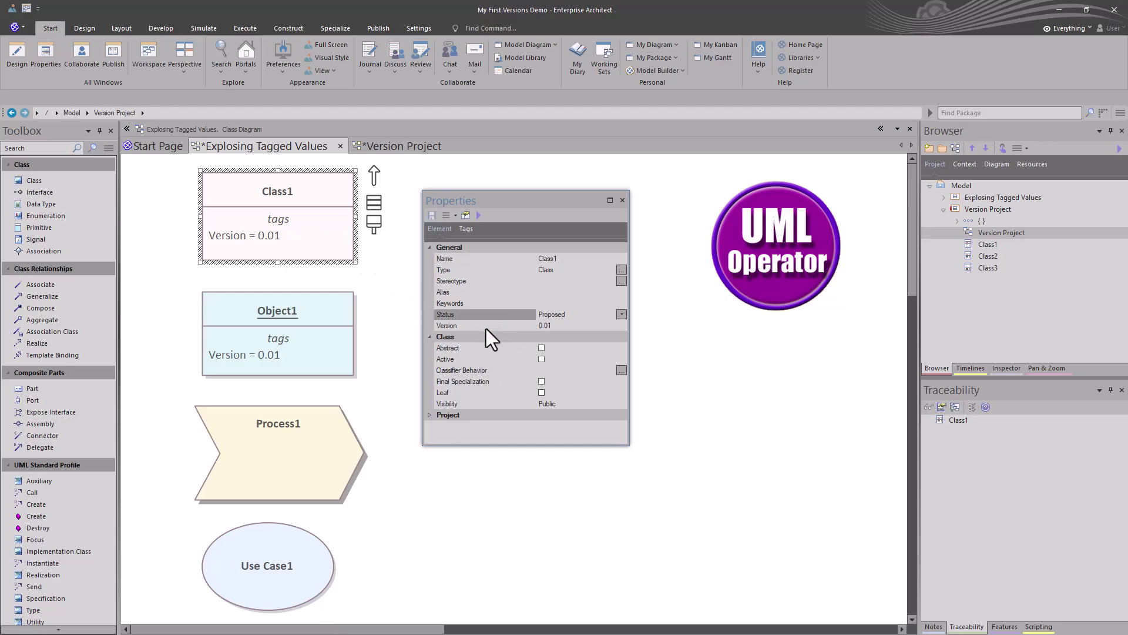
pyautogui.click(486, 328)
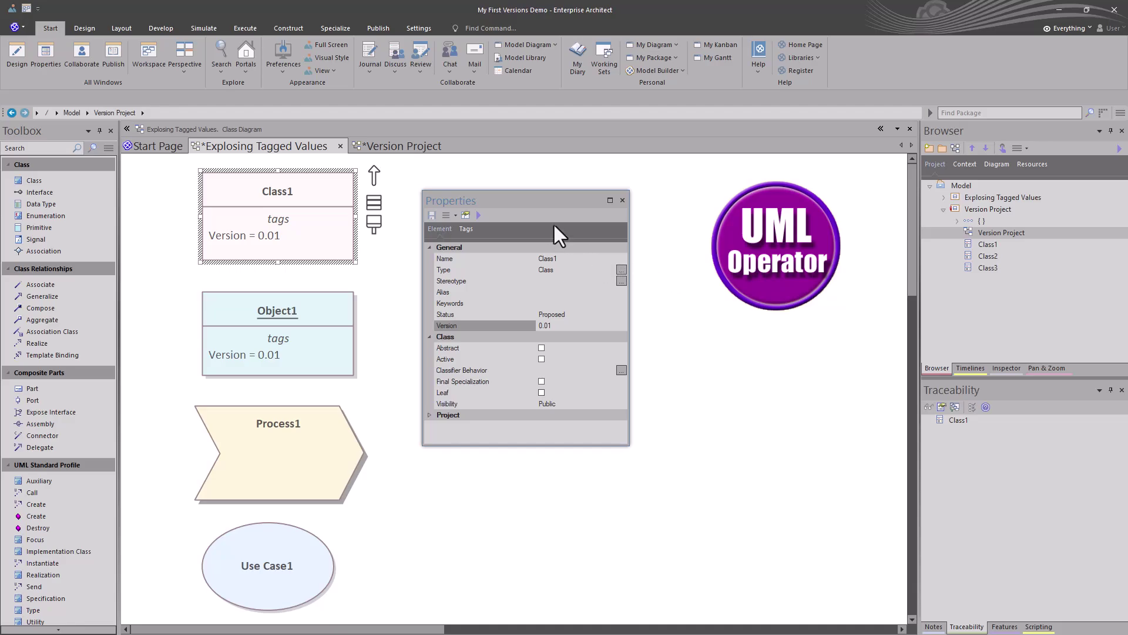
# Set the Version tagged value of Class1 to 0.02.
pyautogui.click(467, 229)
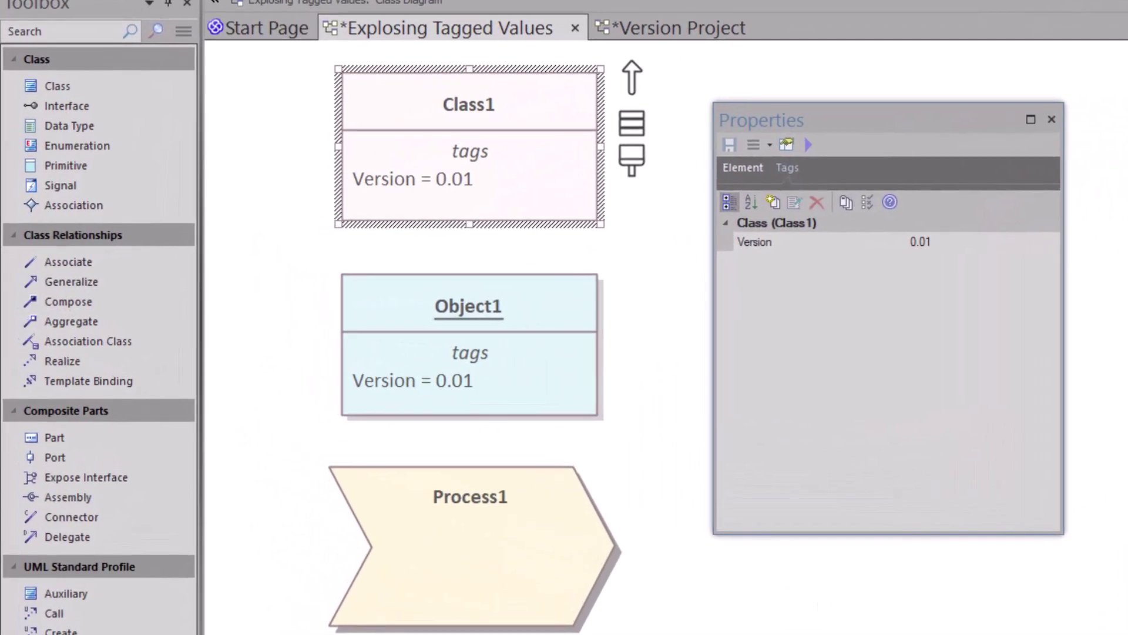
pyautogui.click(969, 241)
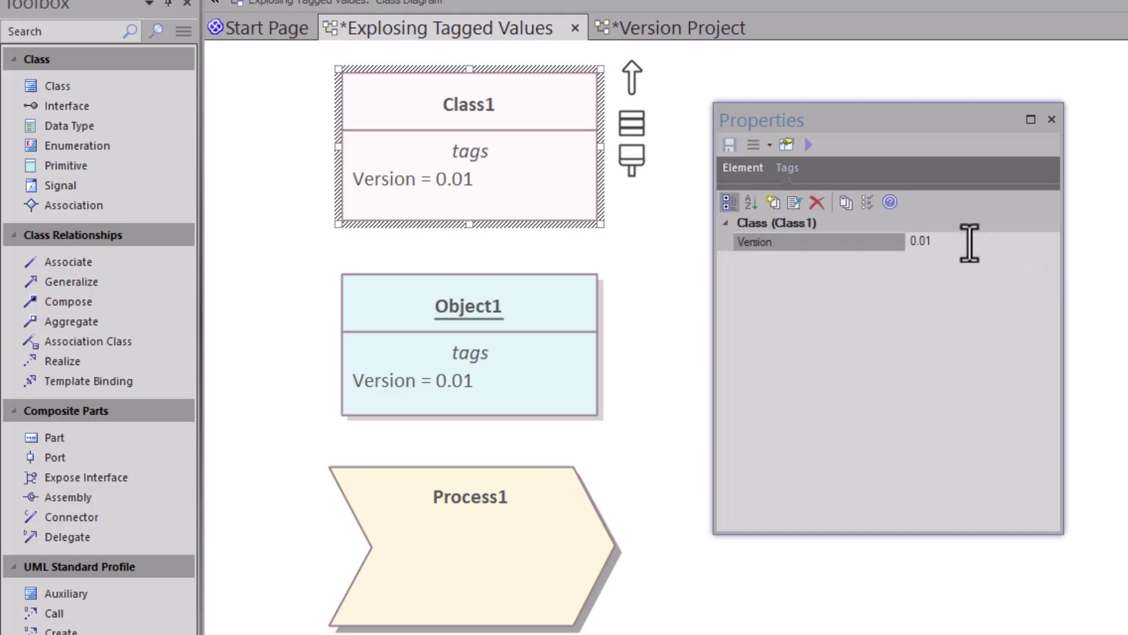
pyautogui.press('BackSpace')
pyautogui.write('2')
pyautogui.click(940, 302)
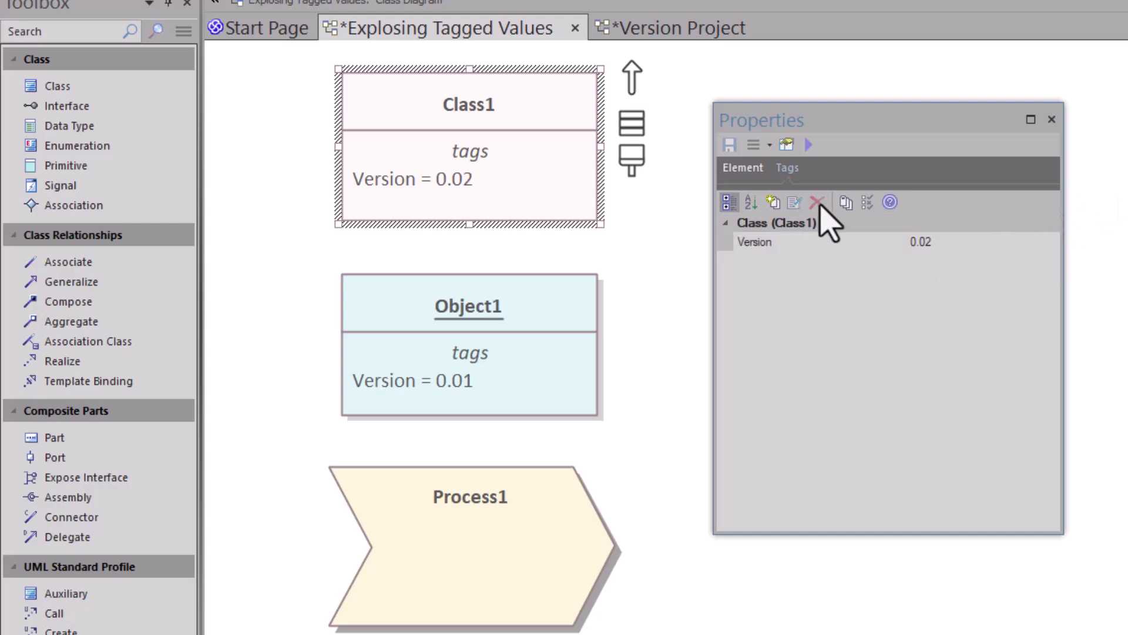
# Add the note "Review Session <date>" to Class1's Version tagged value.
pyautogui.click(800, 242)
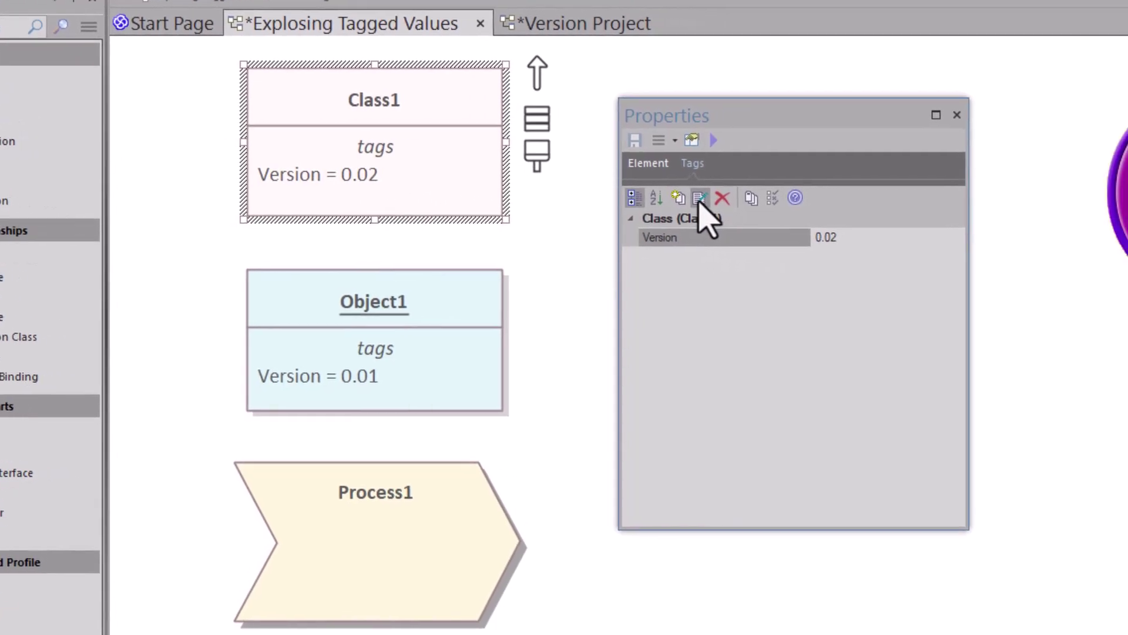
pyautogui.click(794, 202)
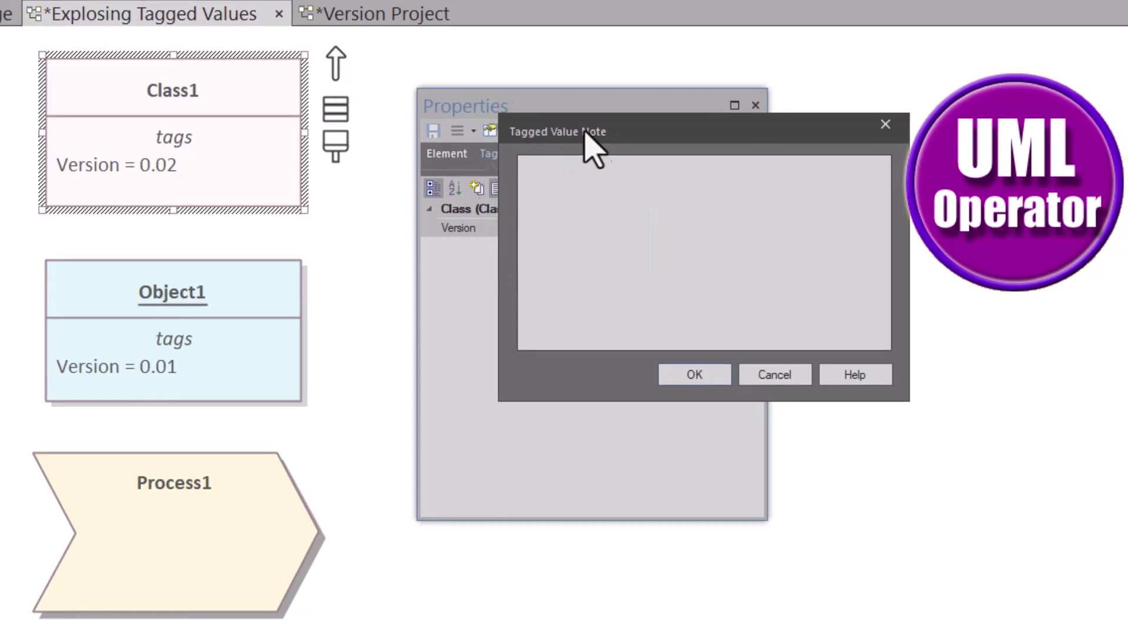
pyautogui.moveTo(635, 138); pyautogui.dragTo(756, 182)
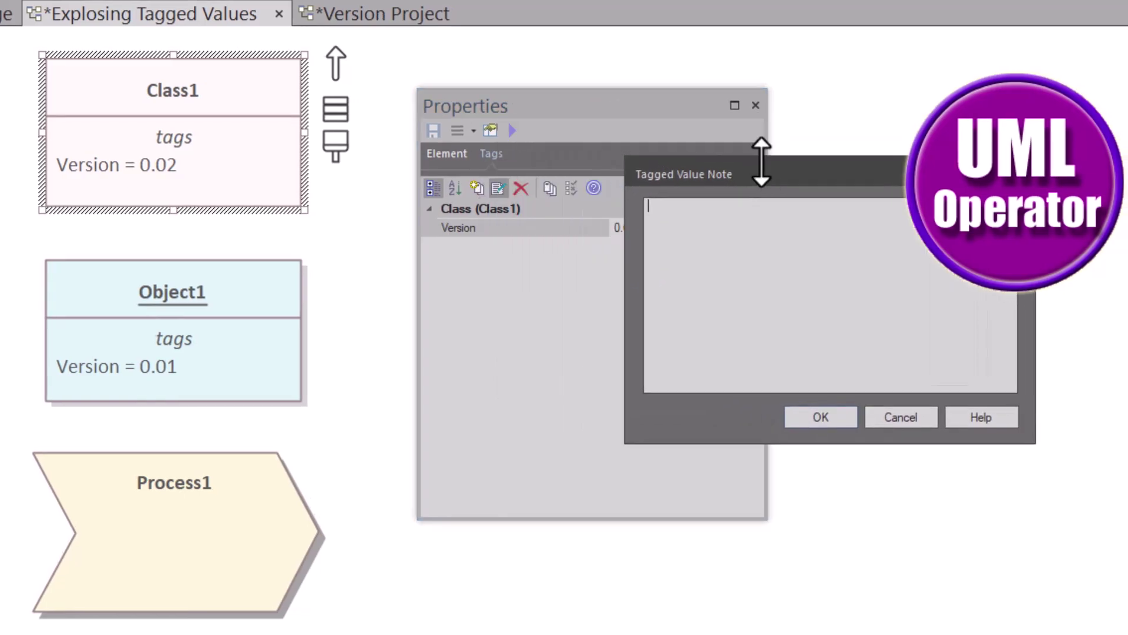
pyautogui.write('Review Session <date>')
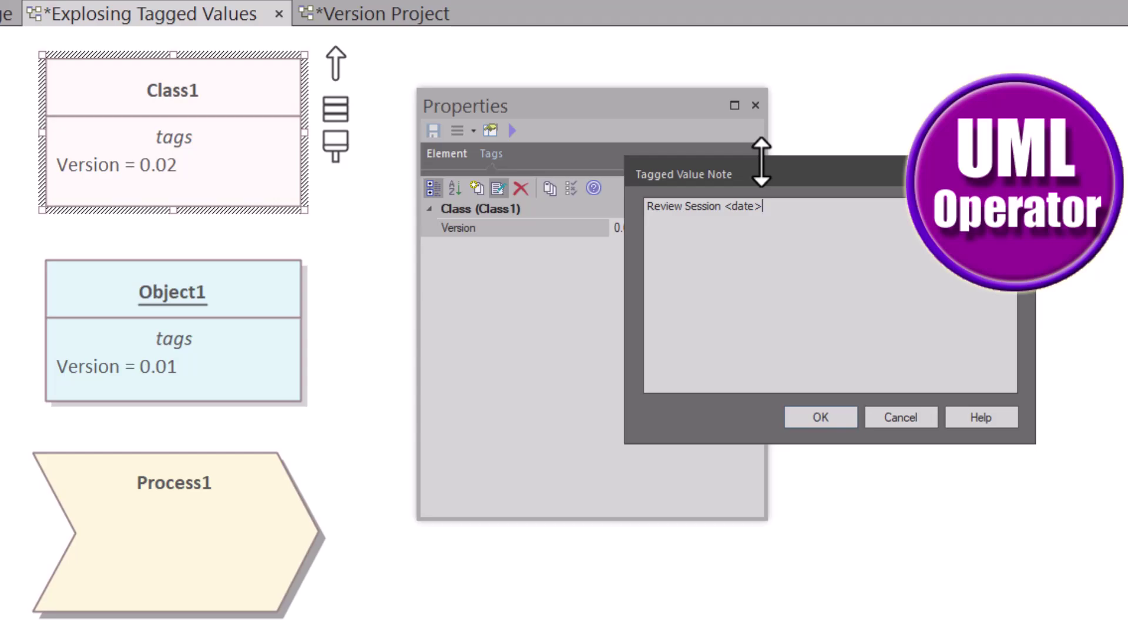
pyautogui.click(823, 417)
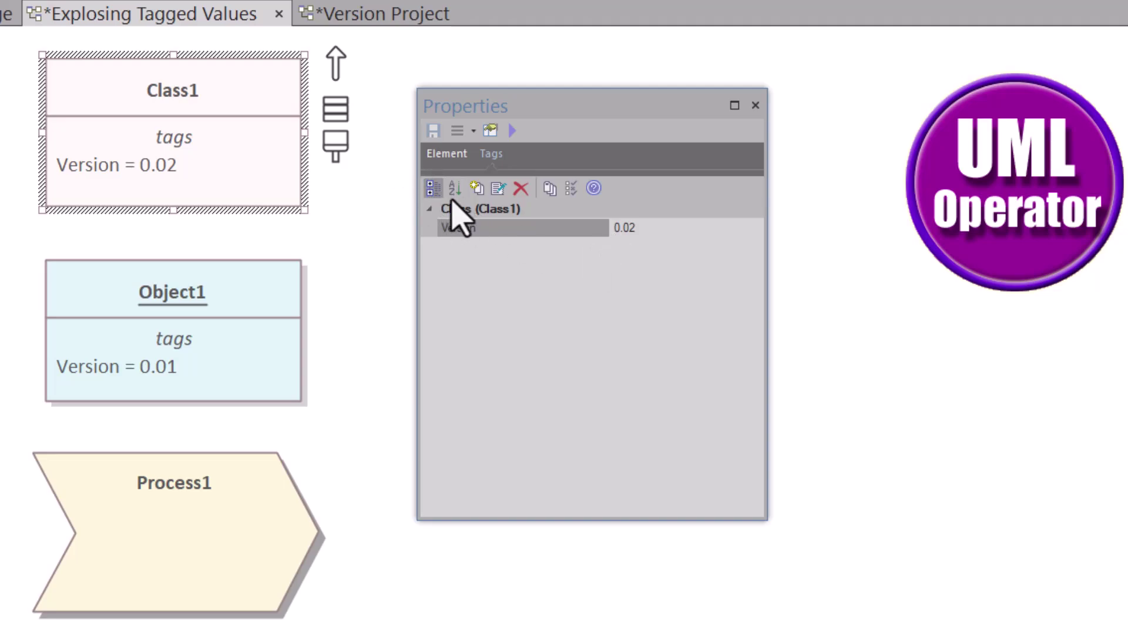
# Check Class1's built-in Version property in its element properties and full properties dialog, leaving it without making changes.
pyautogui.click(459, 156)
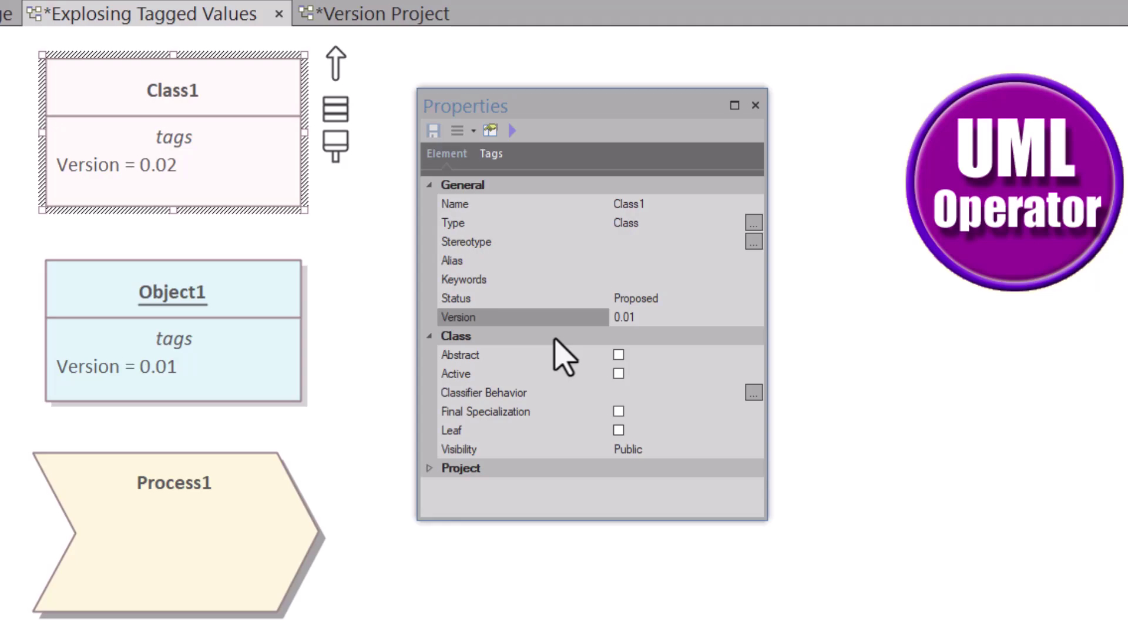
pyautogui.click(263, 81)
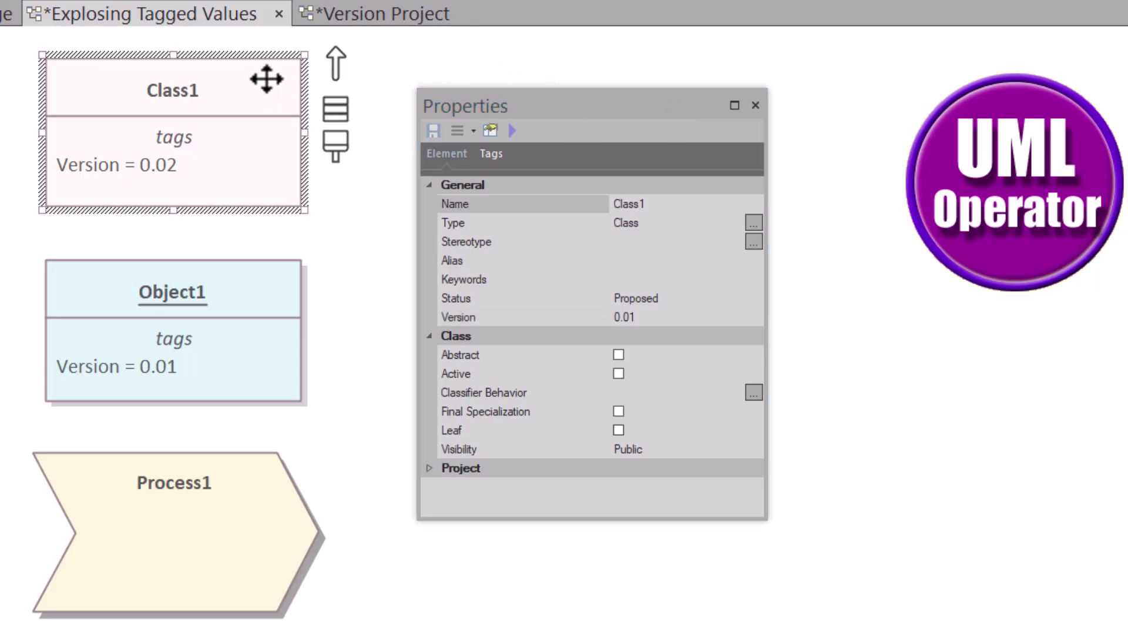
pyautogui.doubleClick(266, 79)
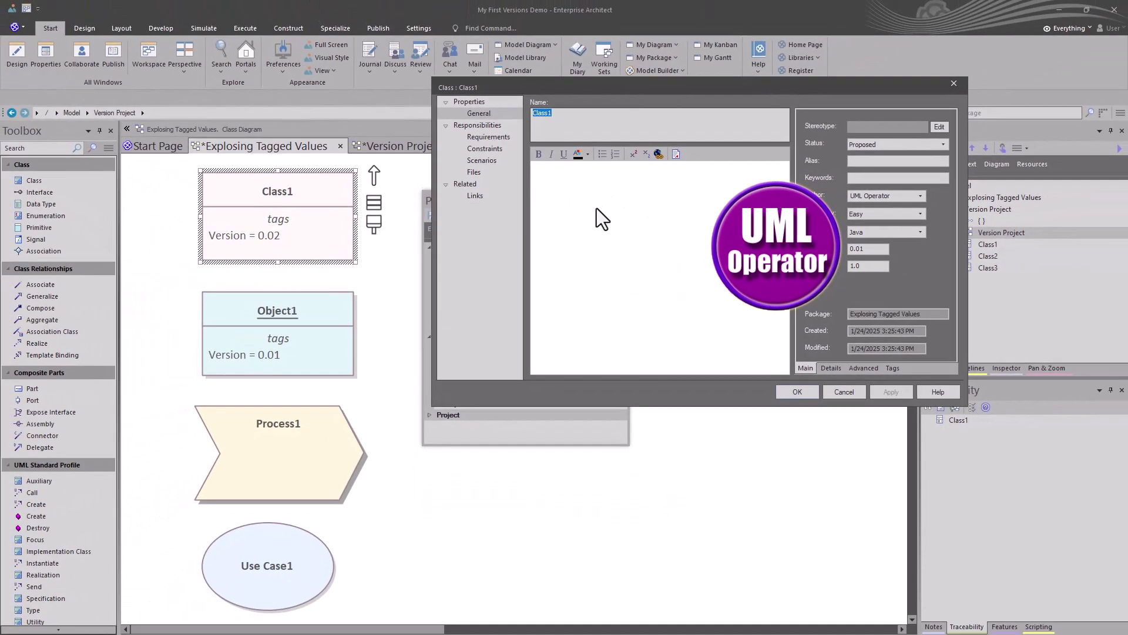
pyautogui.click(859, 396)
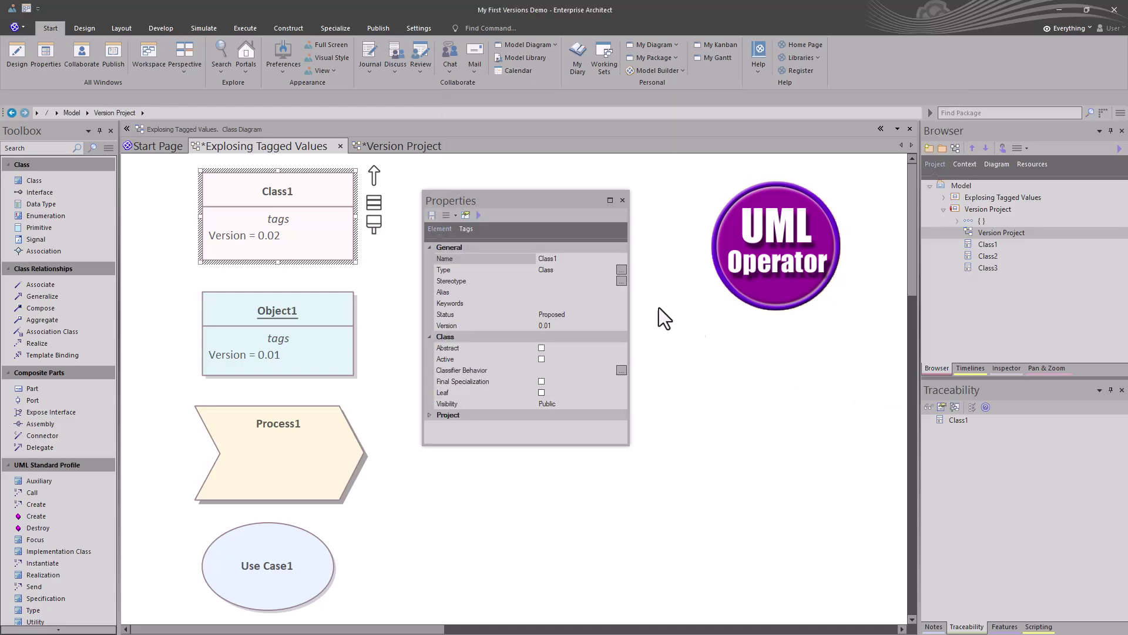
# Create a blank linked document for Class1 and close it, returning to the class diagram.
pyautogui.rightClick(320, 224)
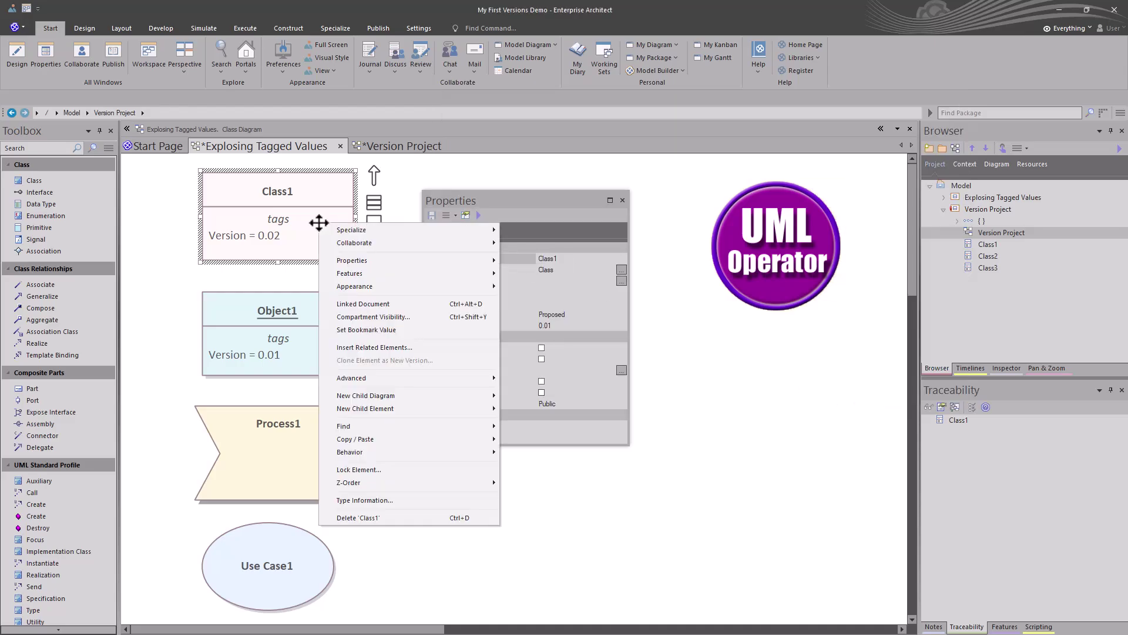
pyautogui.click(375, 300)
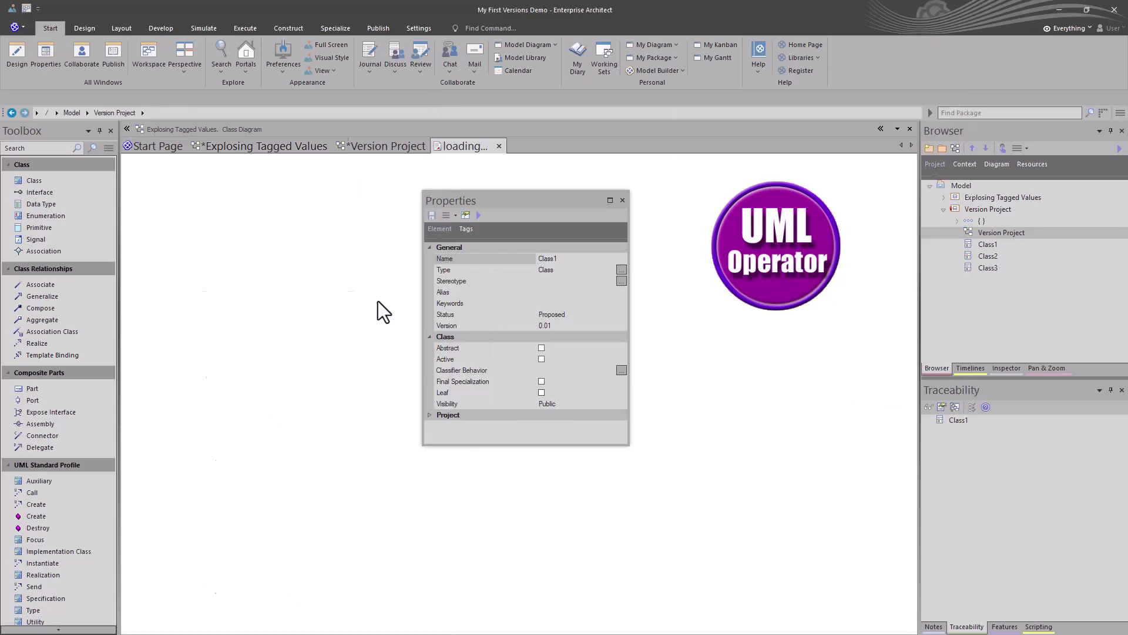
pyautogui.click(566, 357)
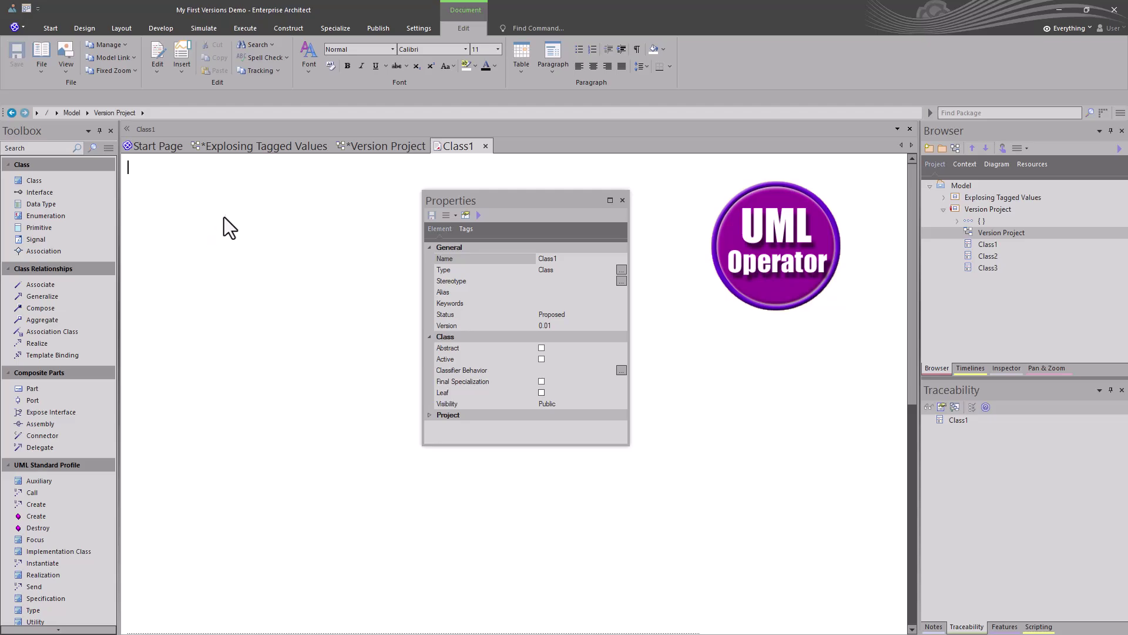
pyautogui.click(486, 146)
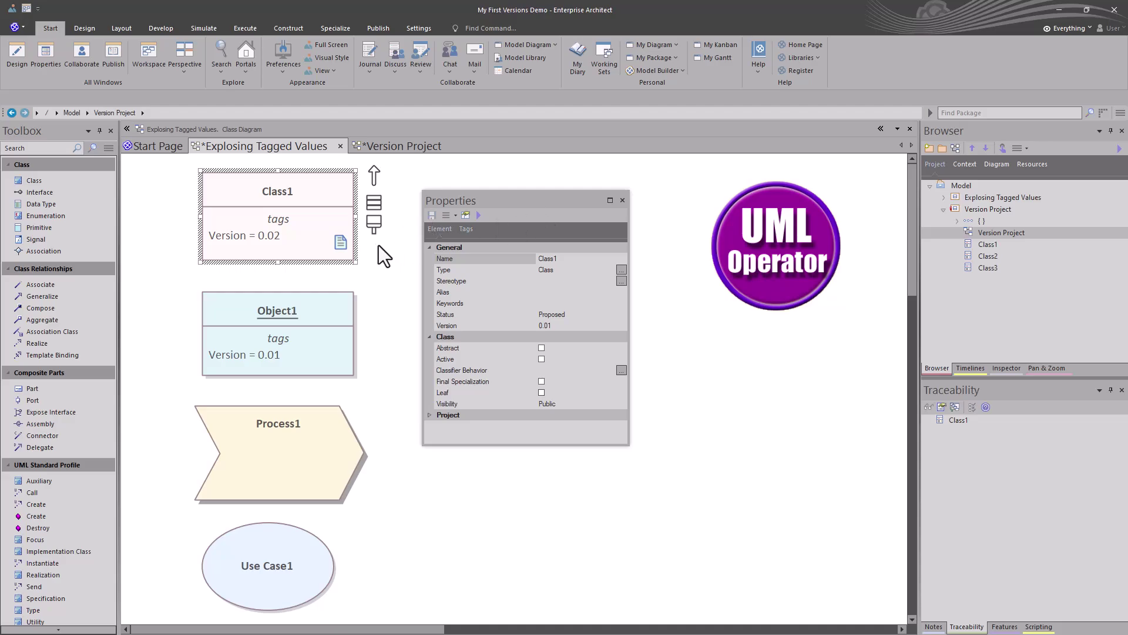
pyautogui.click(168, 231)
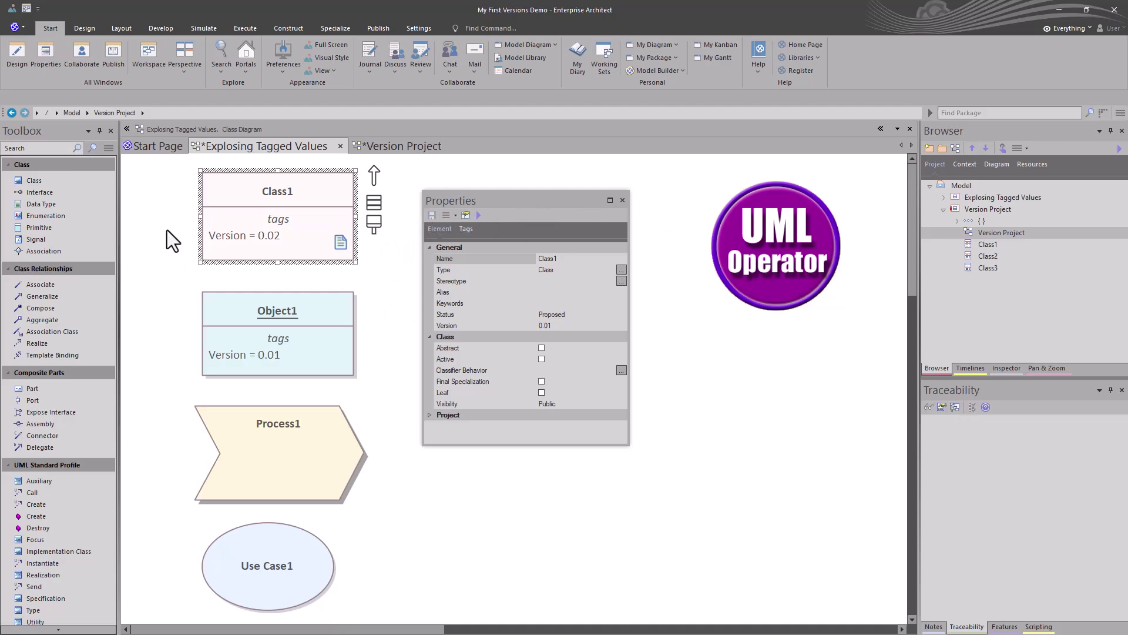
# Enable Info View for Class1 on the diagram.
pyautogui.click(238, 256)
pyautogui.rightClick(272, 244)
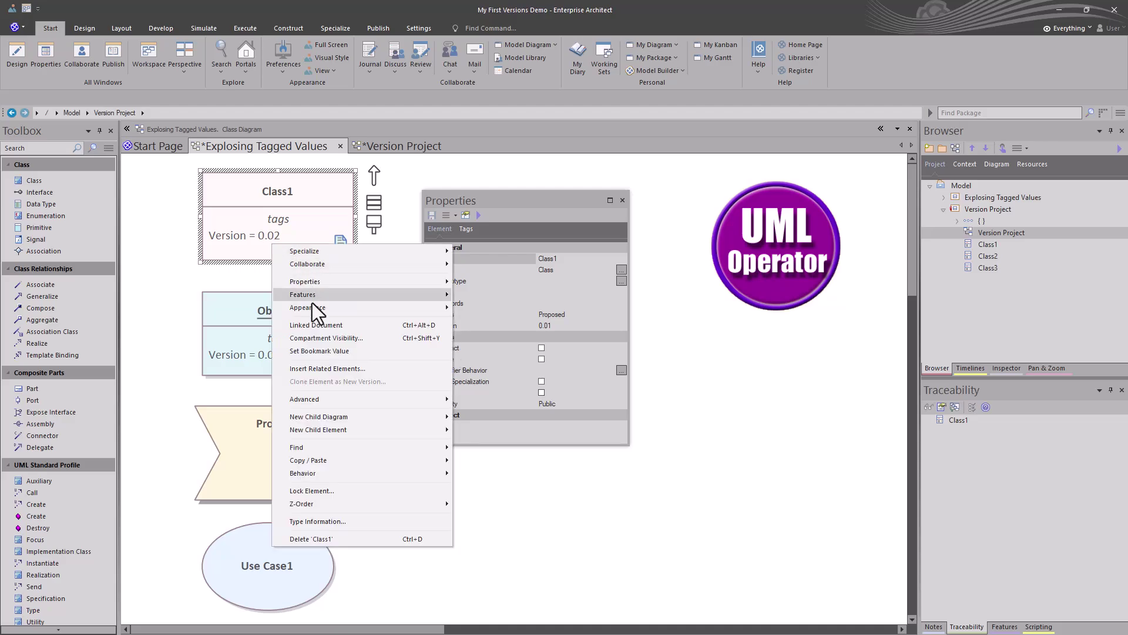
pyautogui.moveTo(350, 467)
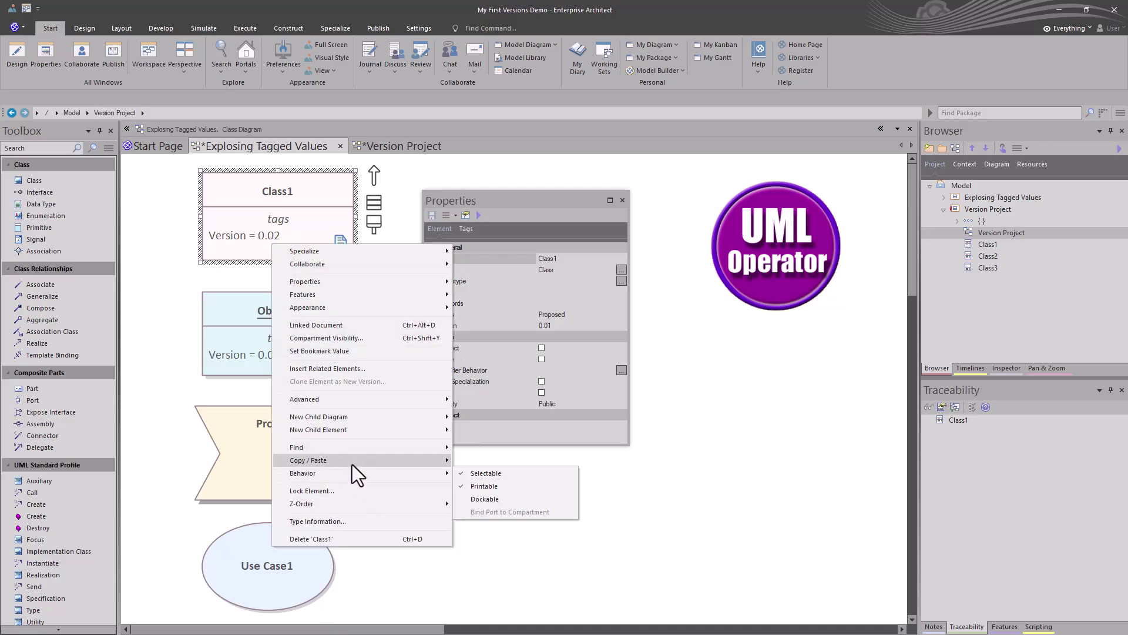
pyautogui.moveTo(369, 444)
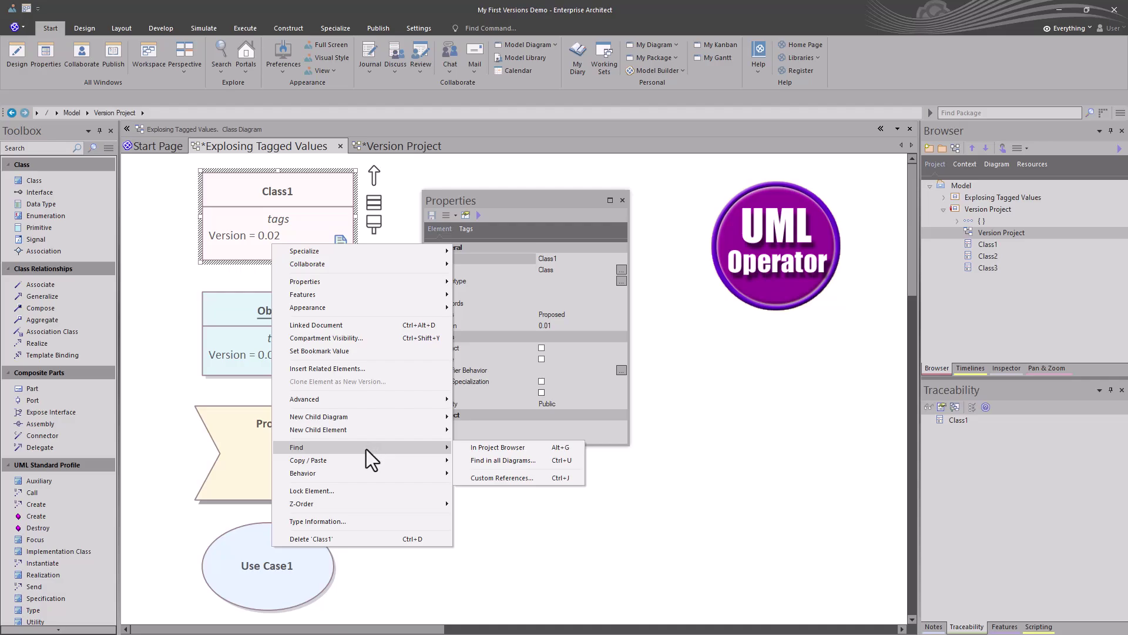
pyautogui.moveTo(359, 309)
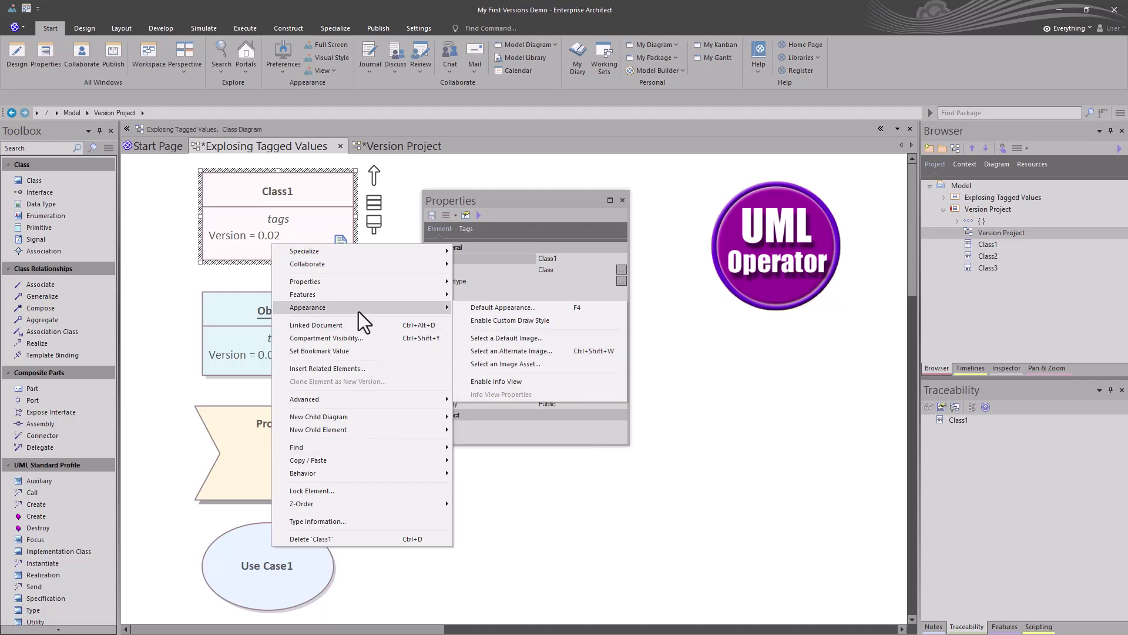
pyautogui.click(502, 383)
# Add Phase, Author and Tagged Values to Class1's Info View, and move Object1, Process1 and Use Case1 down to make room below it.
pyautogui.rightClick(316, 247)
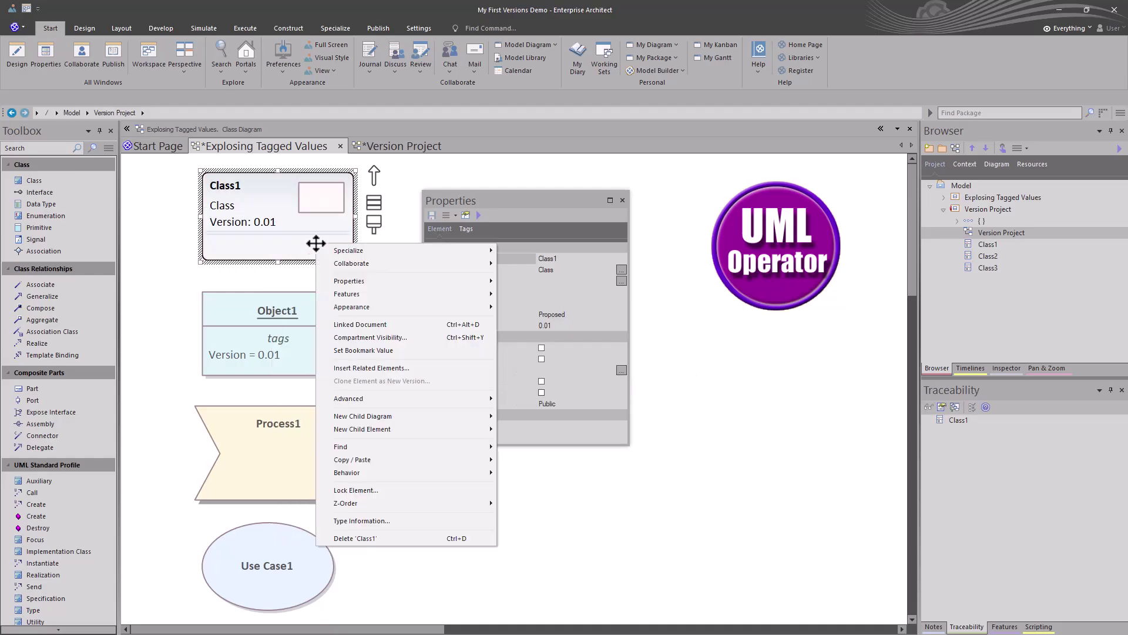
pyautogui.moveTo(484, 302)
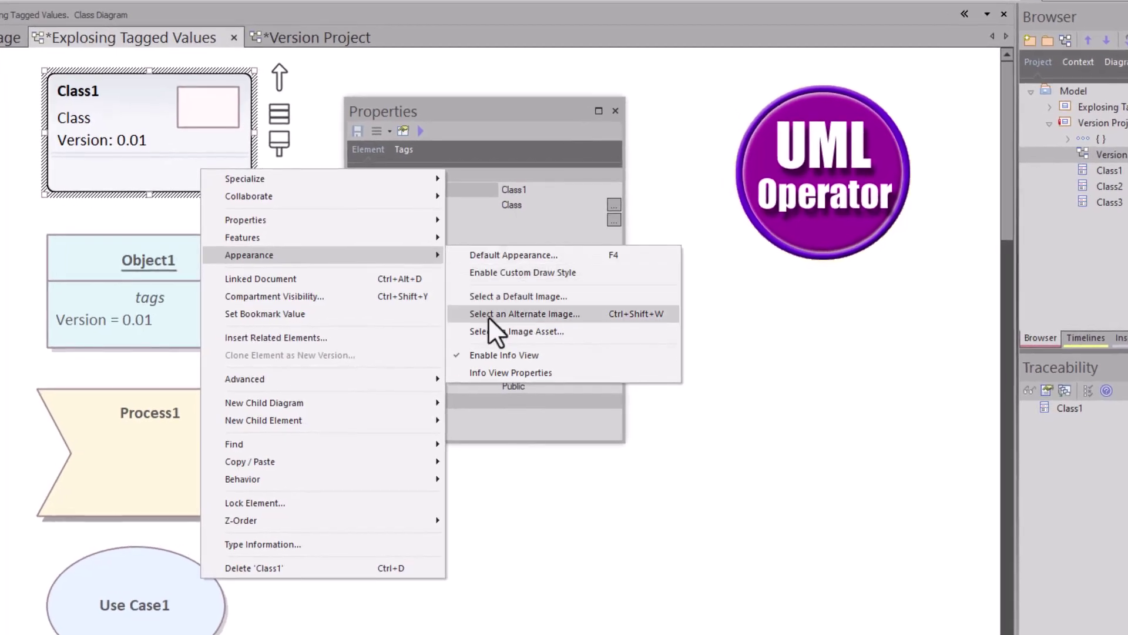
pyautogui.click(503, 374)
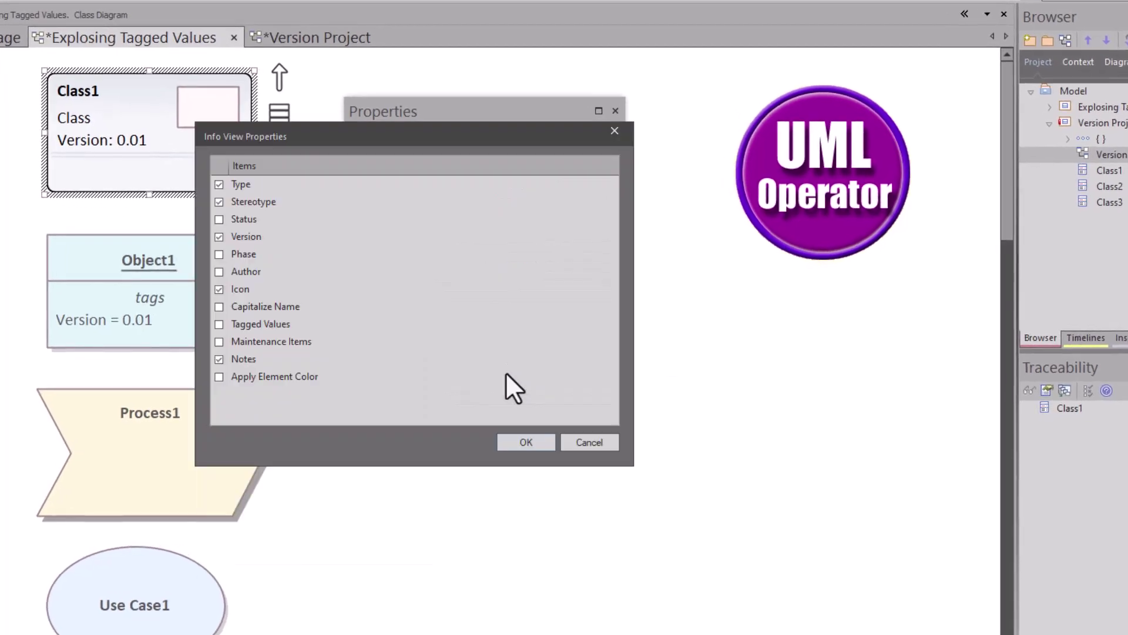
pyautogui.click(218, 256)
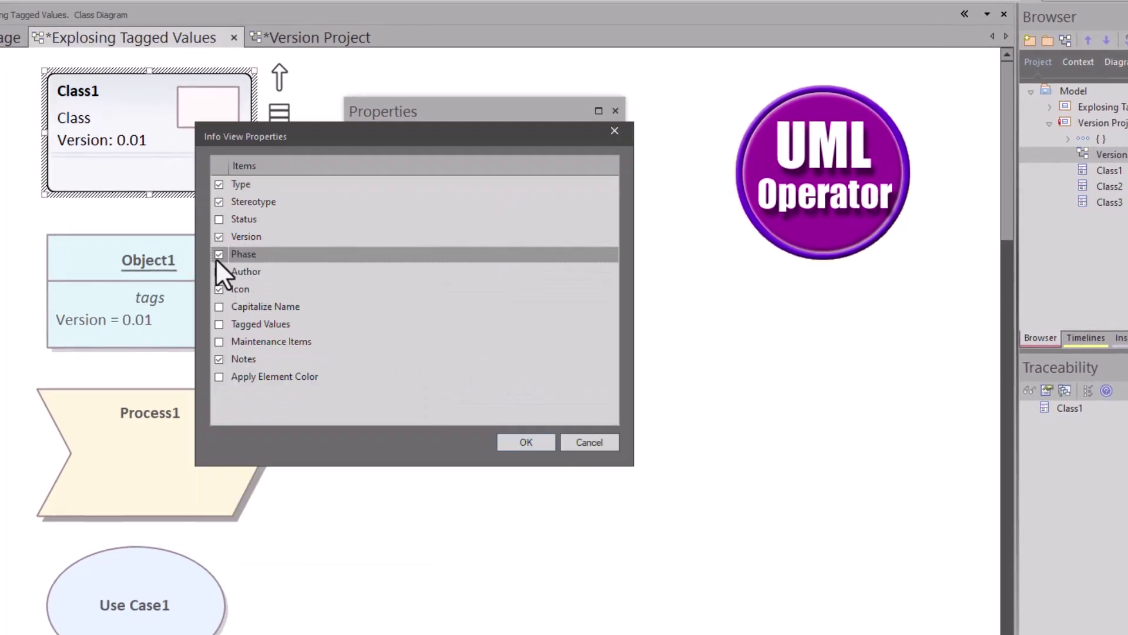
pyautogui.click(217, 270)
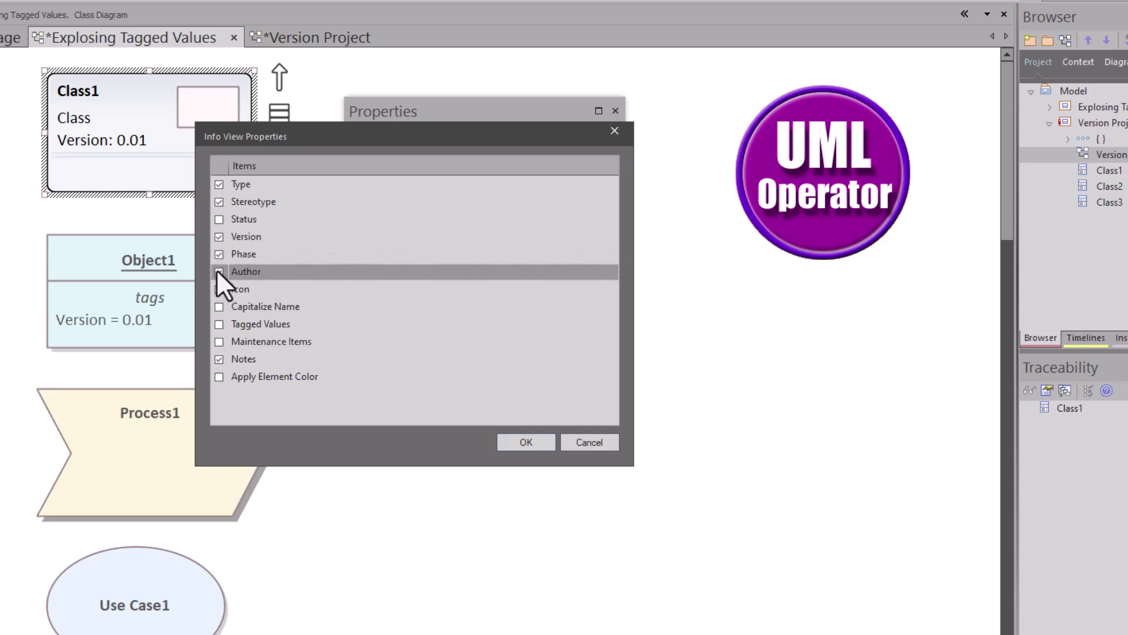
pyautogui.click(219, 325)
pyautogui.click(537, 447)
pyautogui.moveTo(34, 633); pyautogui.dragTo(149, 407)
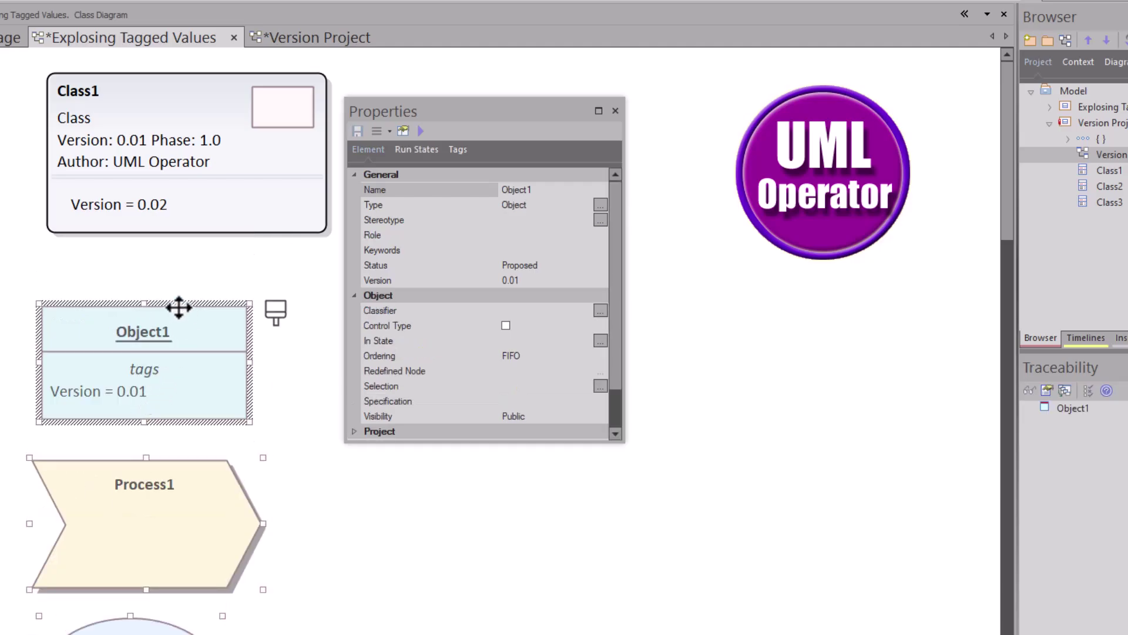
# Compare Class1's Version tagged value with its built-in Version property.
pyautogui.click(153, 219)
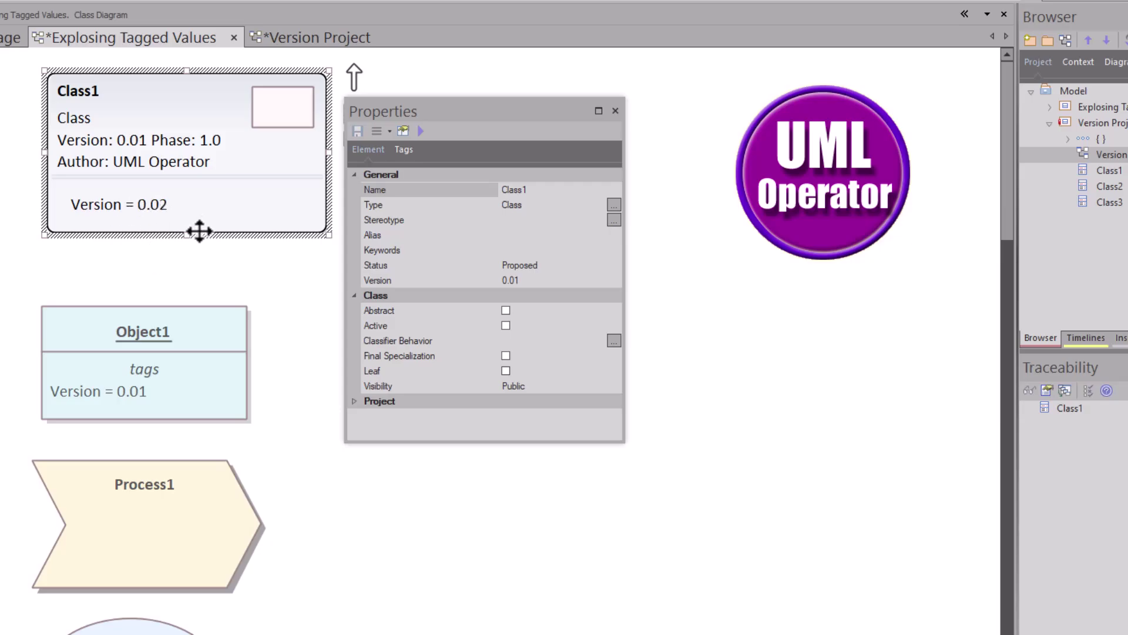
pyautogui.click(409, 150)
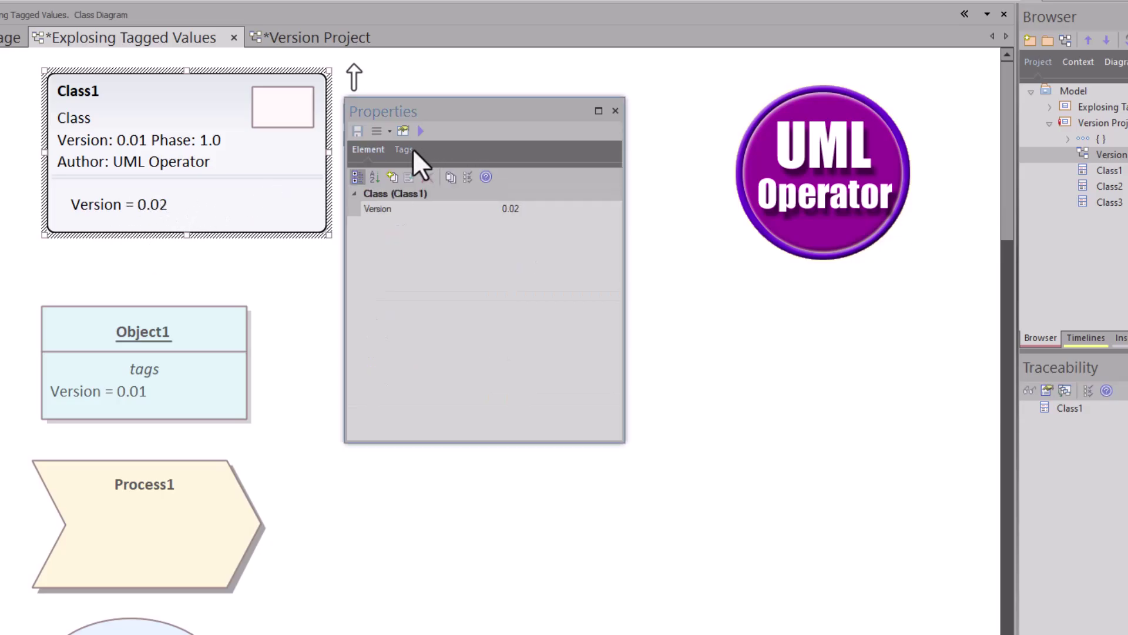
pyautogui.click(531, 207)
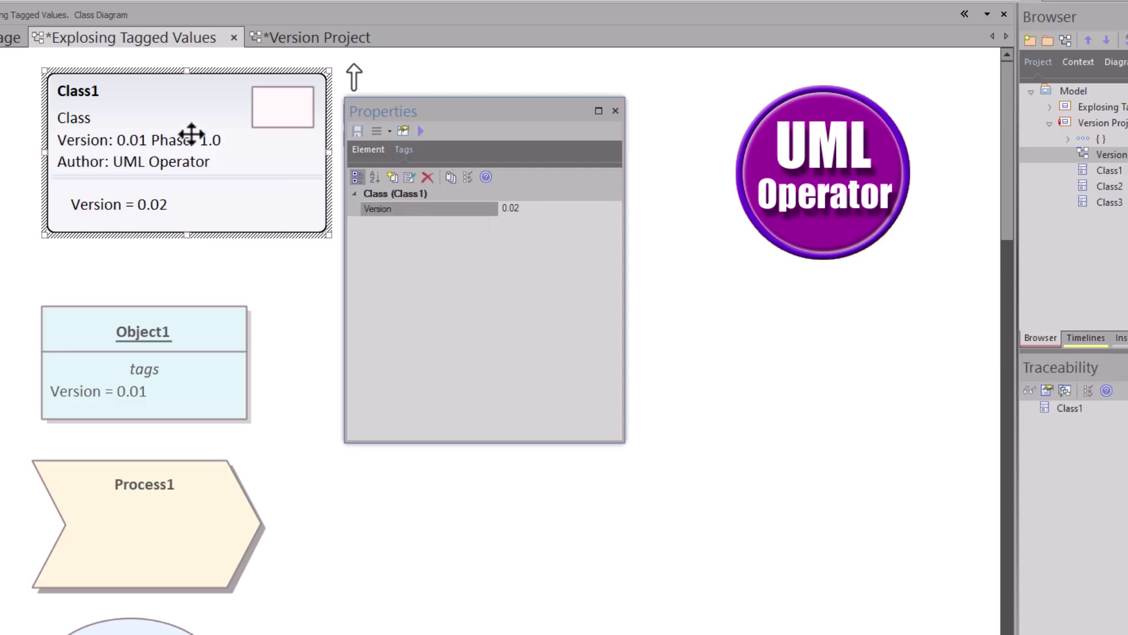
pyautogui.click(367, 150)
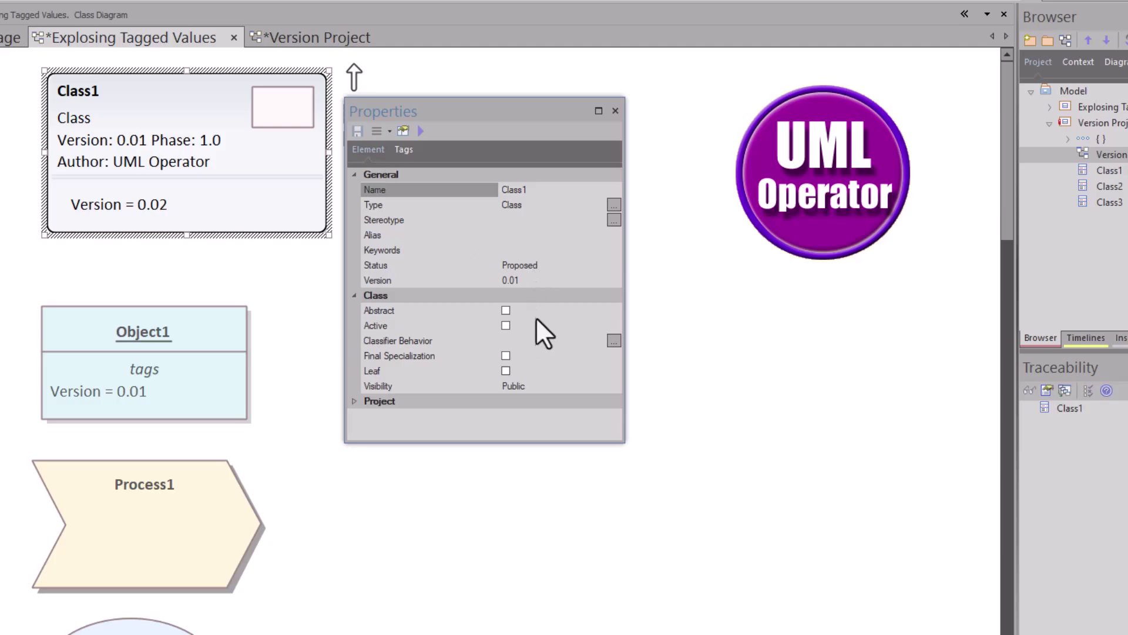
pyautogui.click(527, 280)
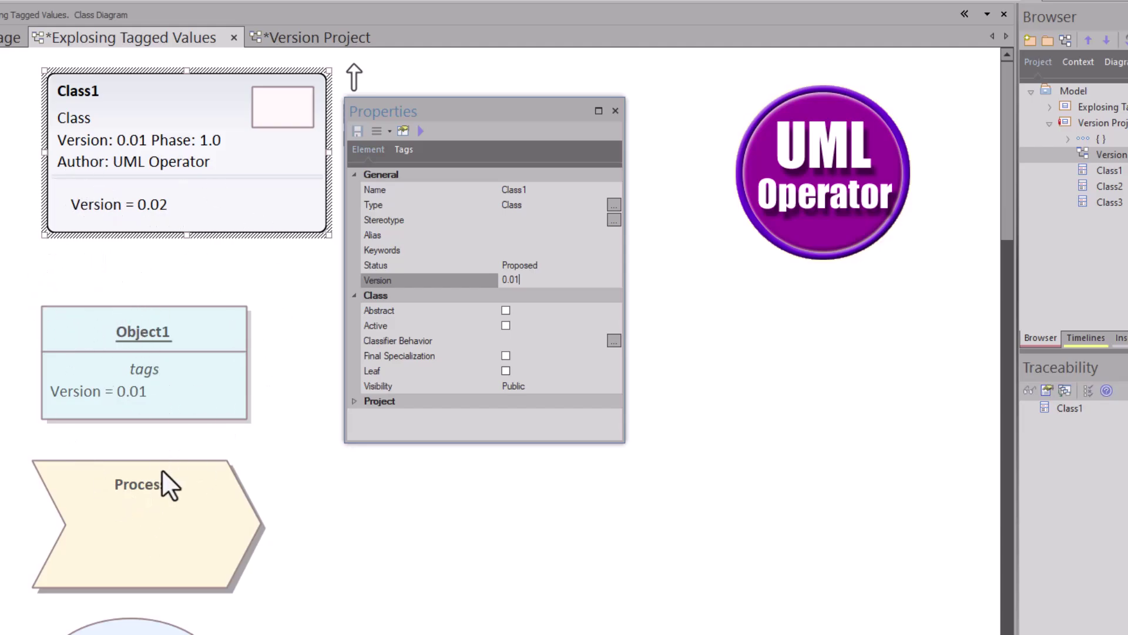
pyautogui.click(361, 540)
# Enable Info View for Process1 on the diagram.
pyautogui.scroll(-5, 353, 523)
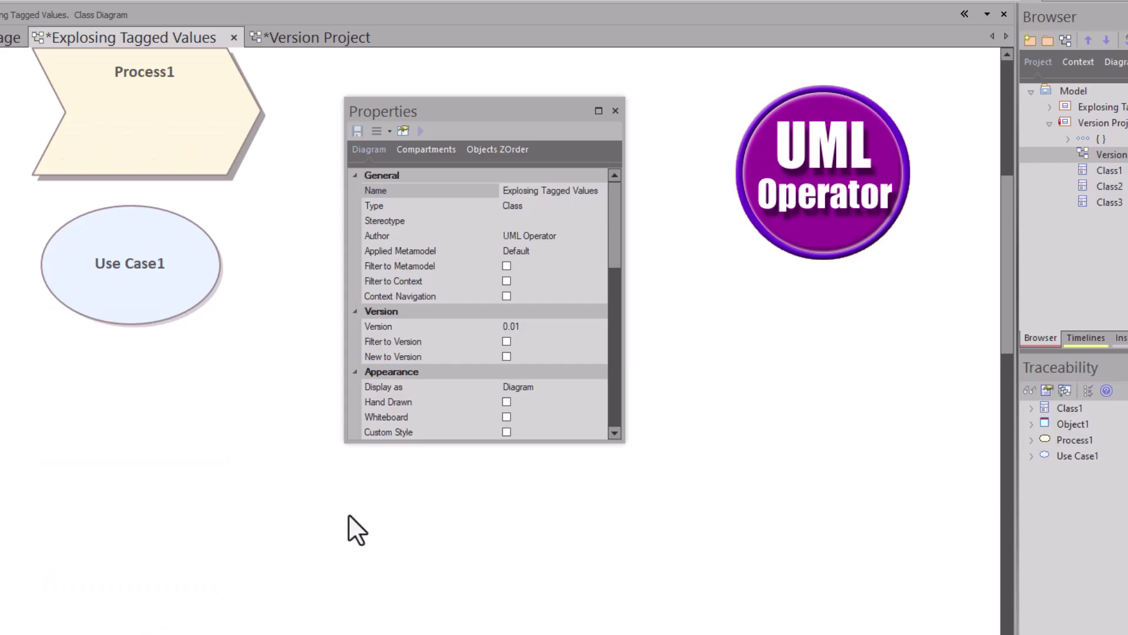
pyautogui.scroll(5, 312, 465)
pyautogui.click(126, 495)
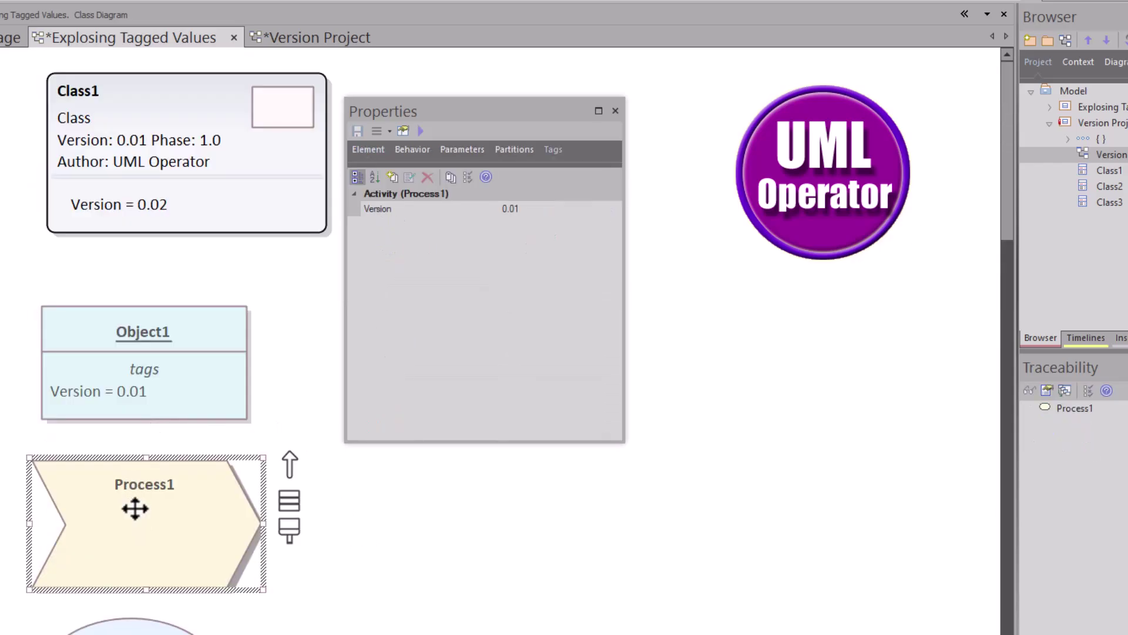
pyautogui.click(122, 632)
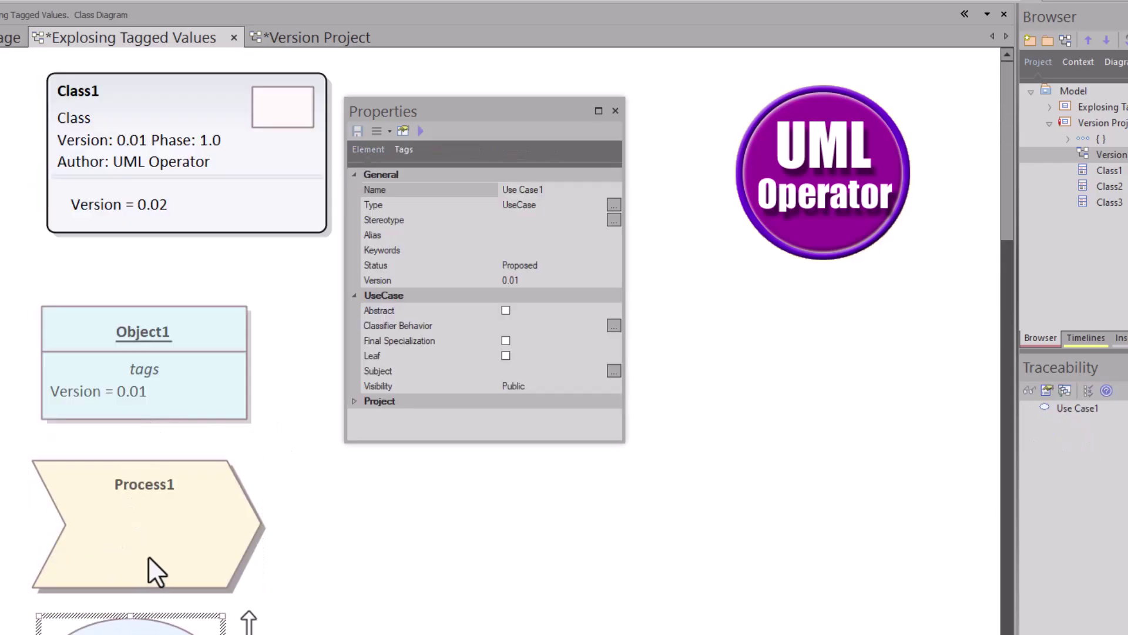
pyautogui.click(145, 538)
pyautogui.rightClick(144, 538)
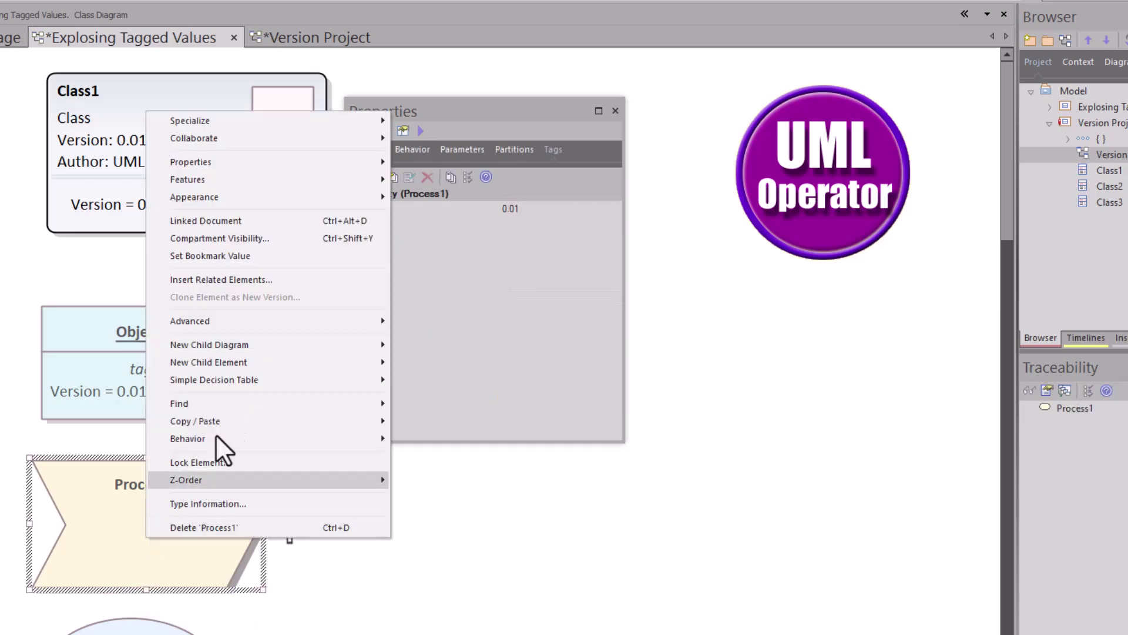
pyautogui.moveTo(236, 199)
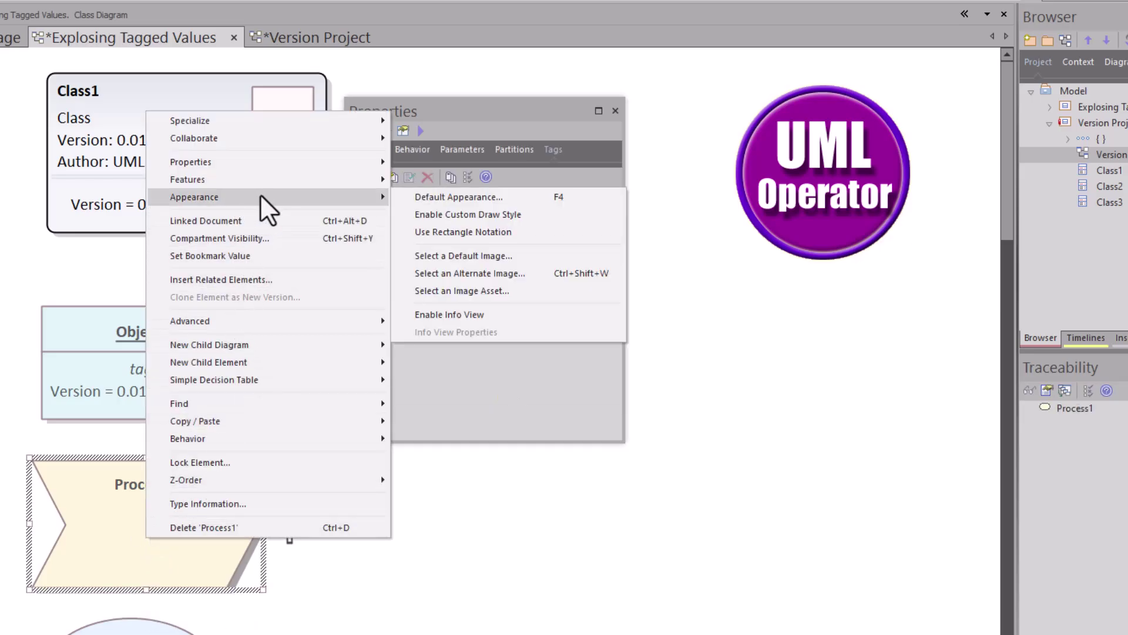
pyautogui.click(478, 314)
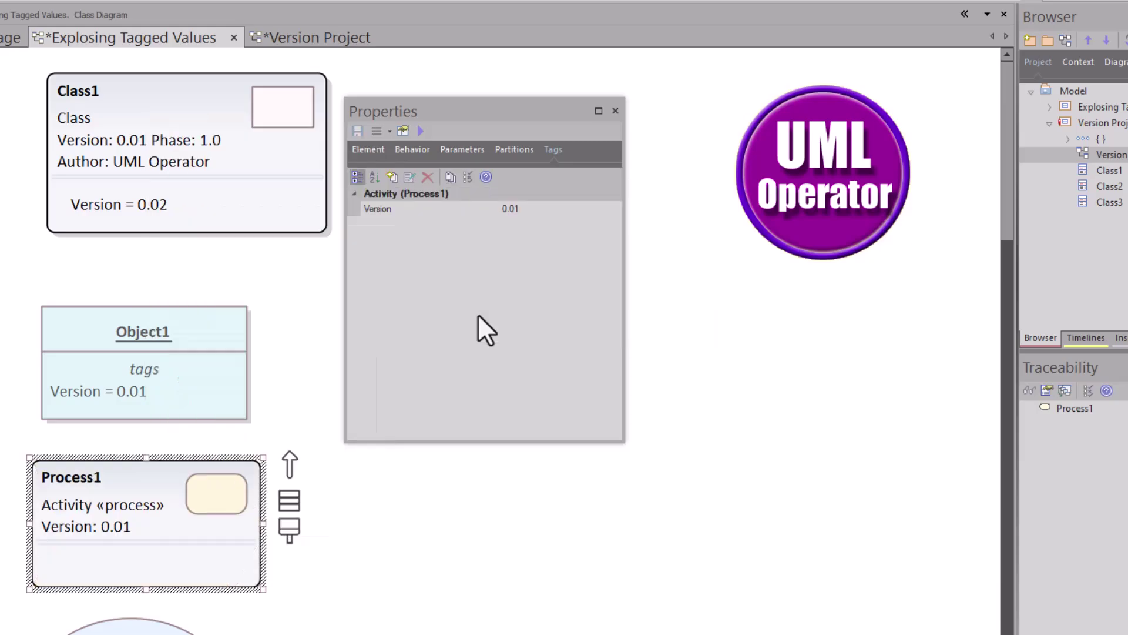
# Add Tagged Values, Phase and Author to the items shown in Process1's Info View.
pyautogui.rightClick(193, 542)
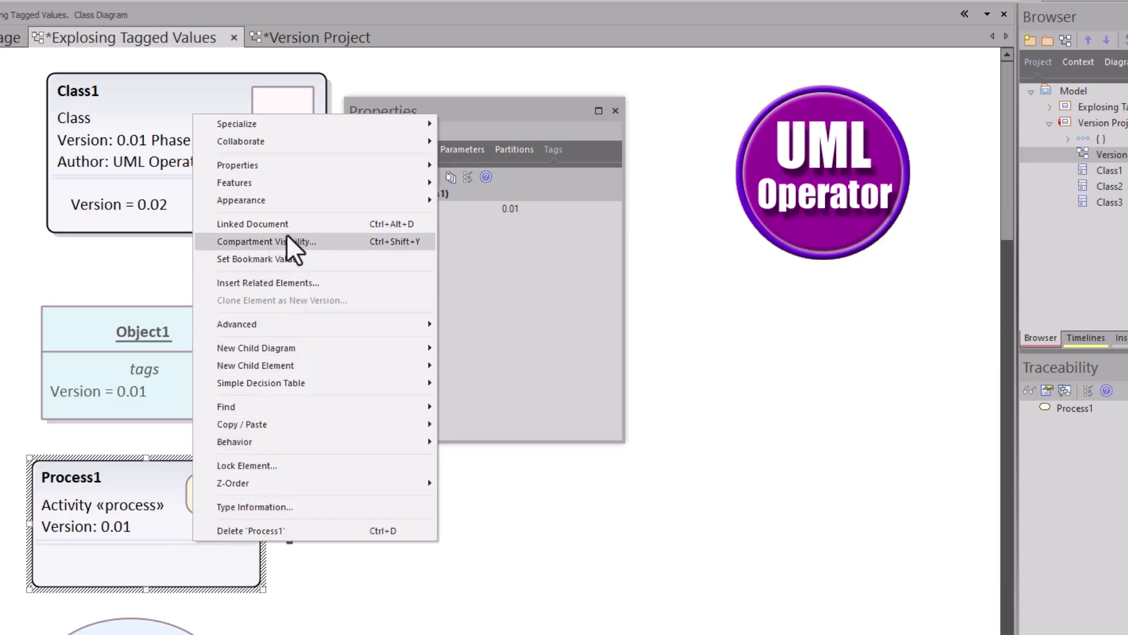
pyautogui.moveTo(418, 206)
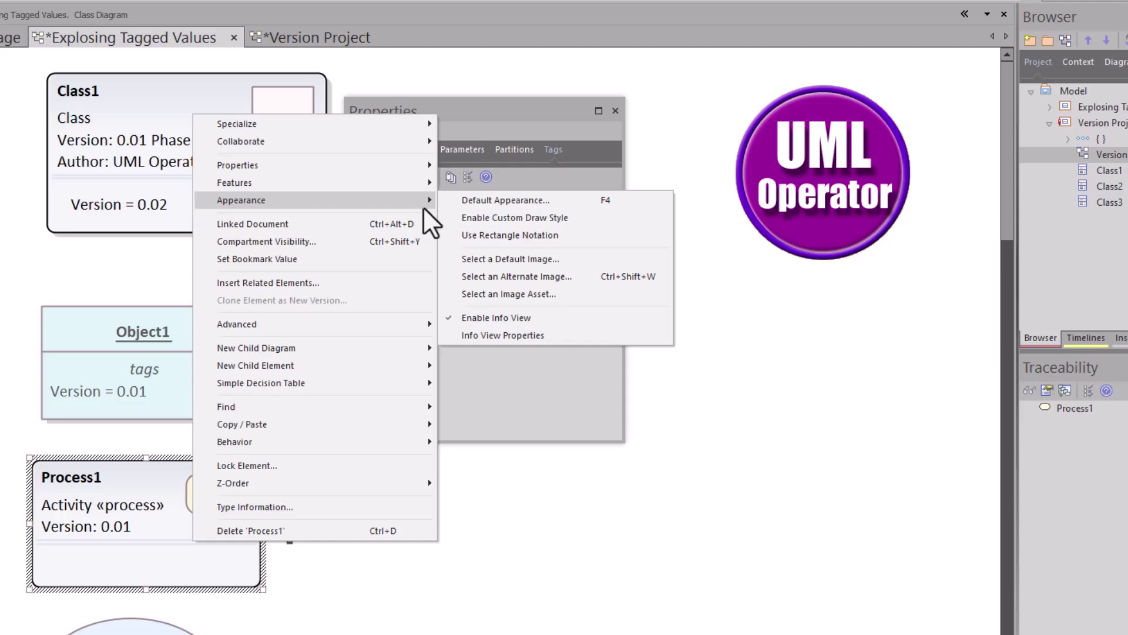
pyautogui.click(539, 333)
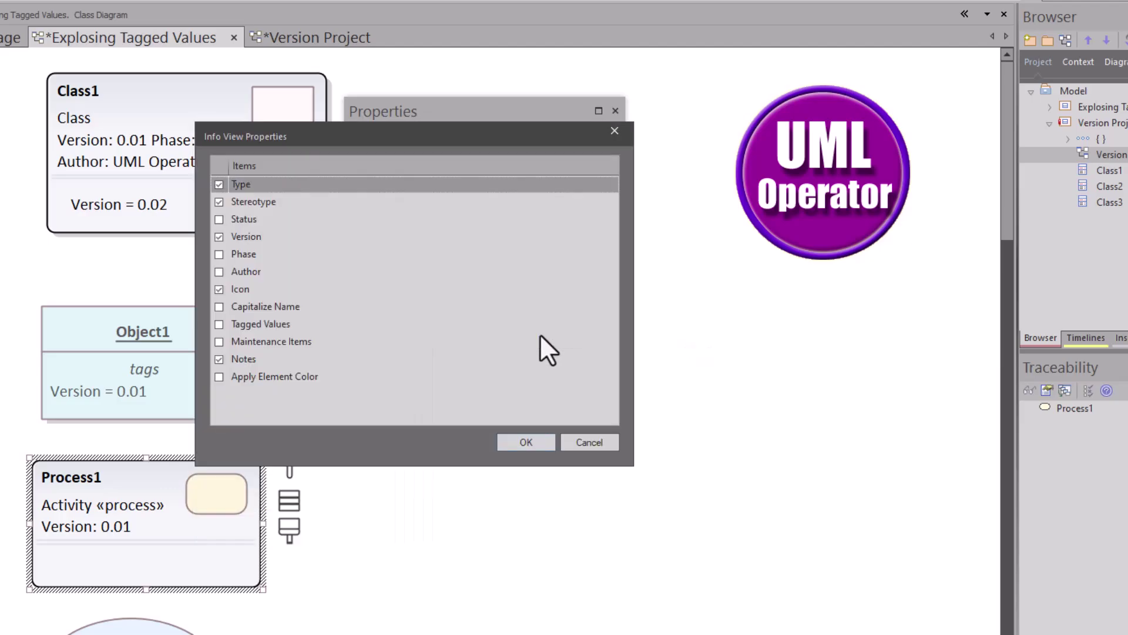
pyautogui.click(219, 325)
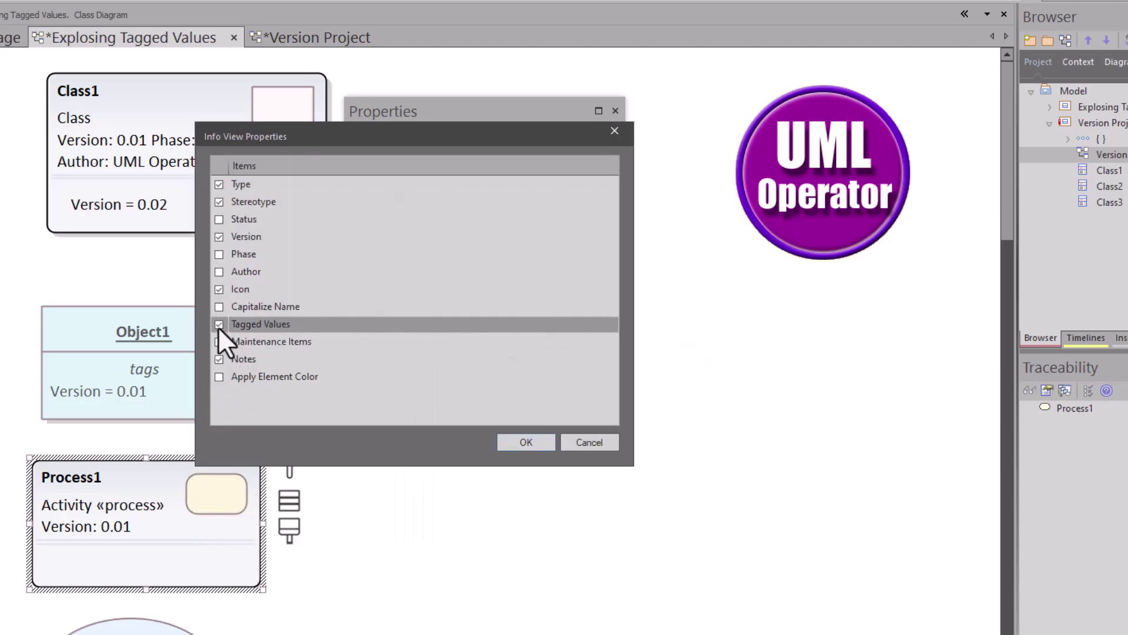
pyautogui.click(218, 255)
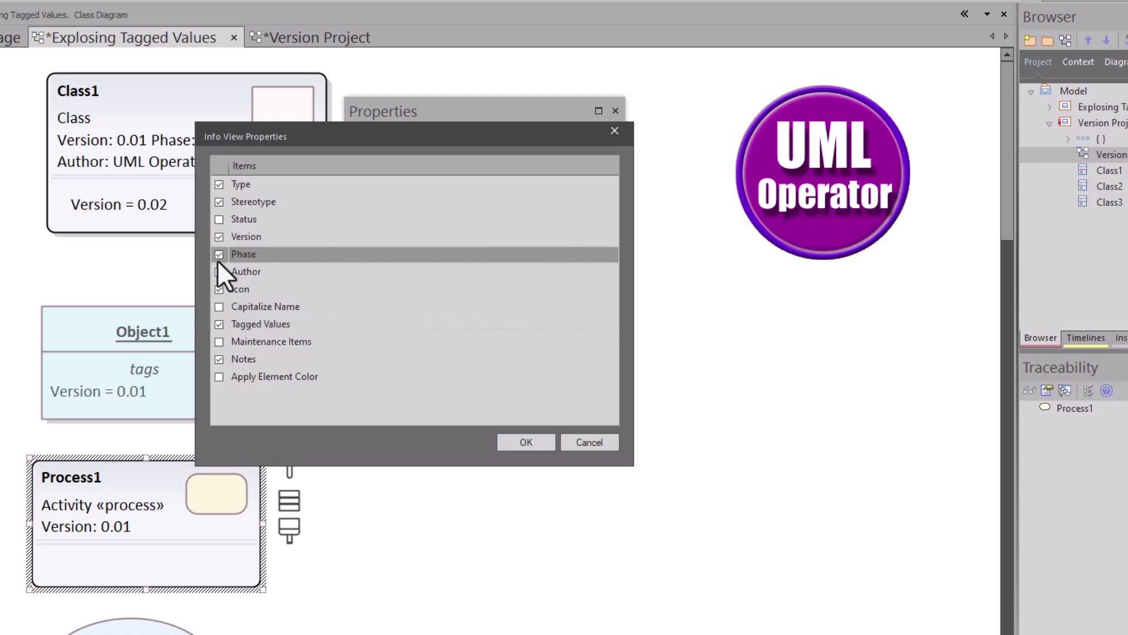
pyautogui.click(218, 272)
pyautogui.click(526, 442)
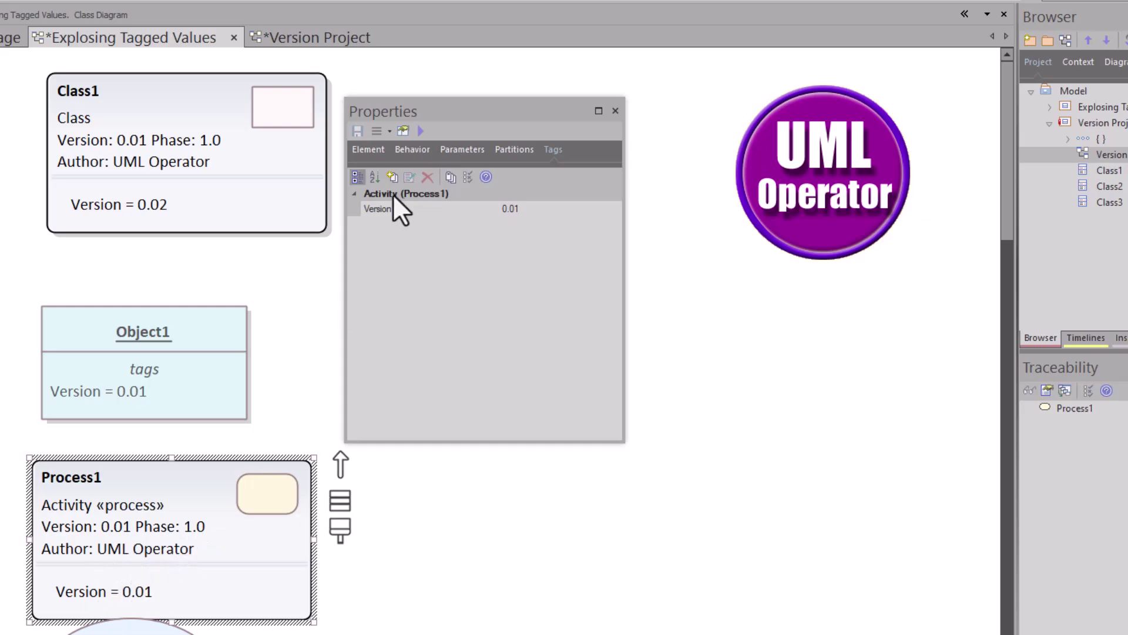
# Set Process1's Version tagged value to 0.02.
pyautogui.click(501, 209)
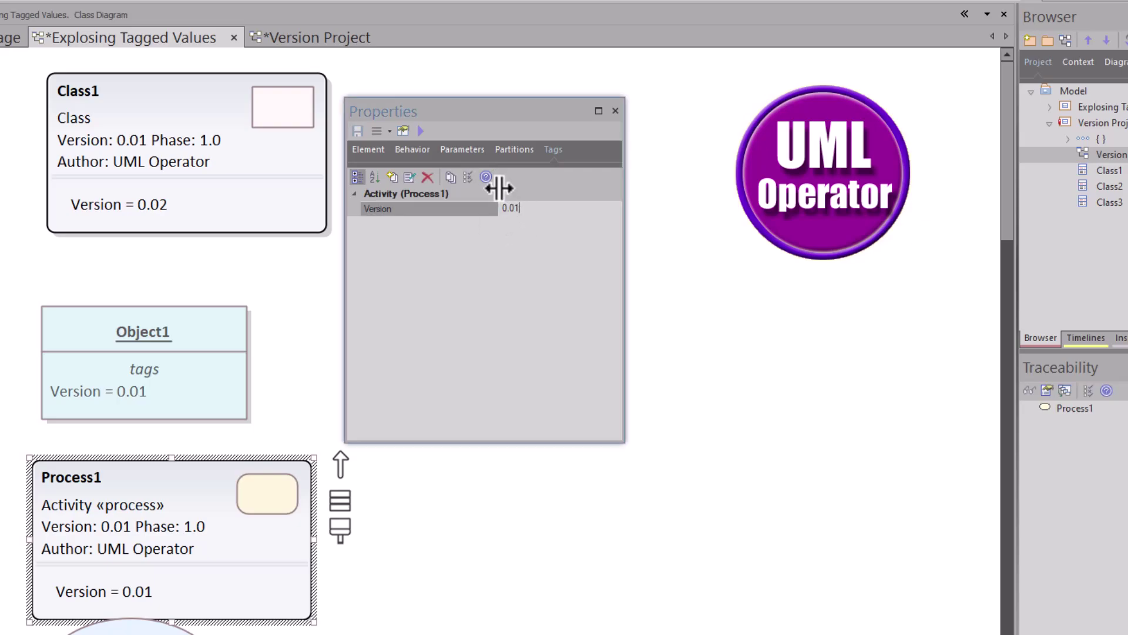
pyautogui.write('2\\')
pyautogui.press('Return')
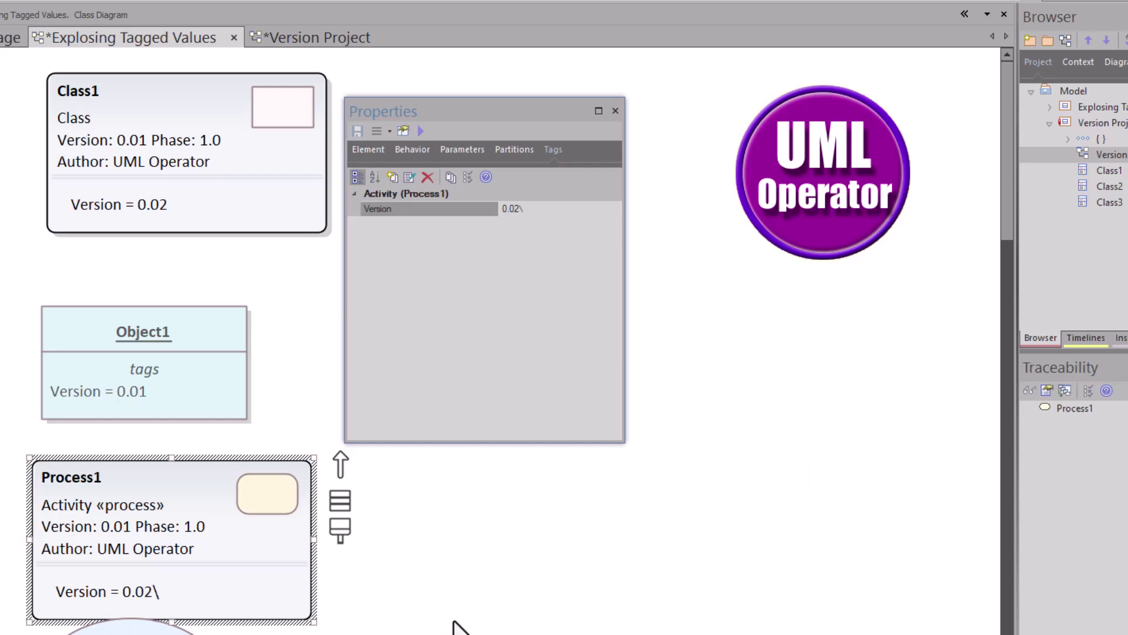
pyautogui.click(546, 210)
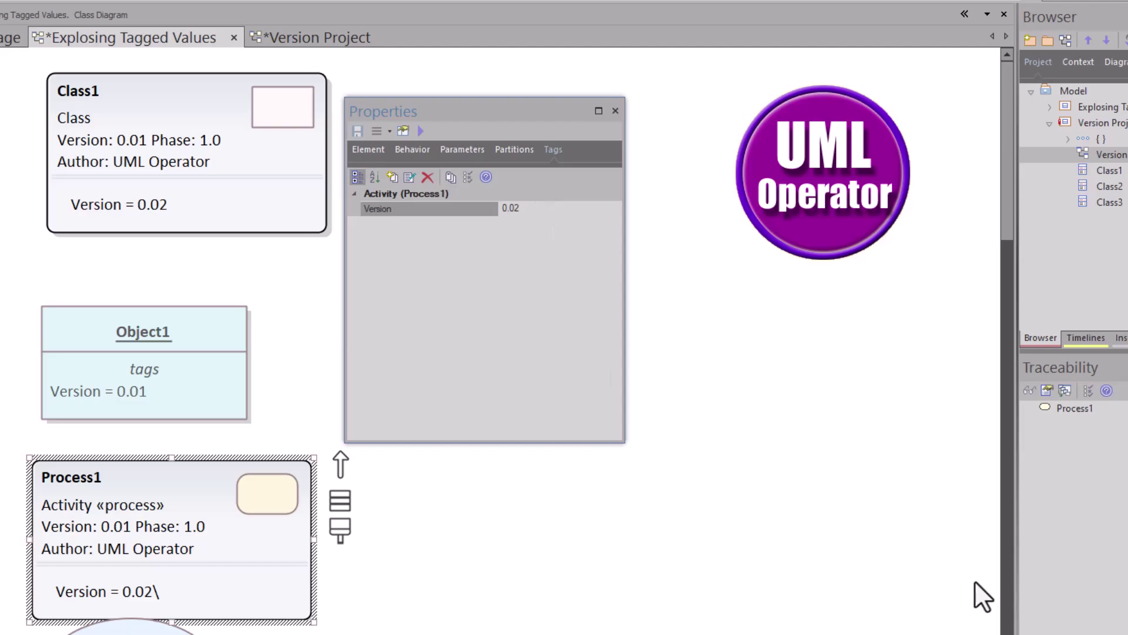
pyautogui.click(803, 587)
# Move Process1 and Object1 up on the diagram to tighten the spacing below Class1.
pyautogui.moveTo(200, 543); pyautogui.dragTo(205, 520)
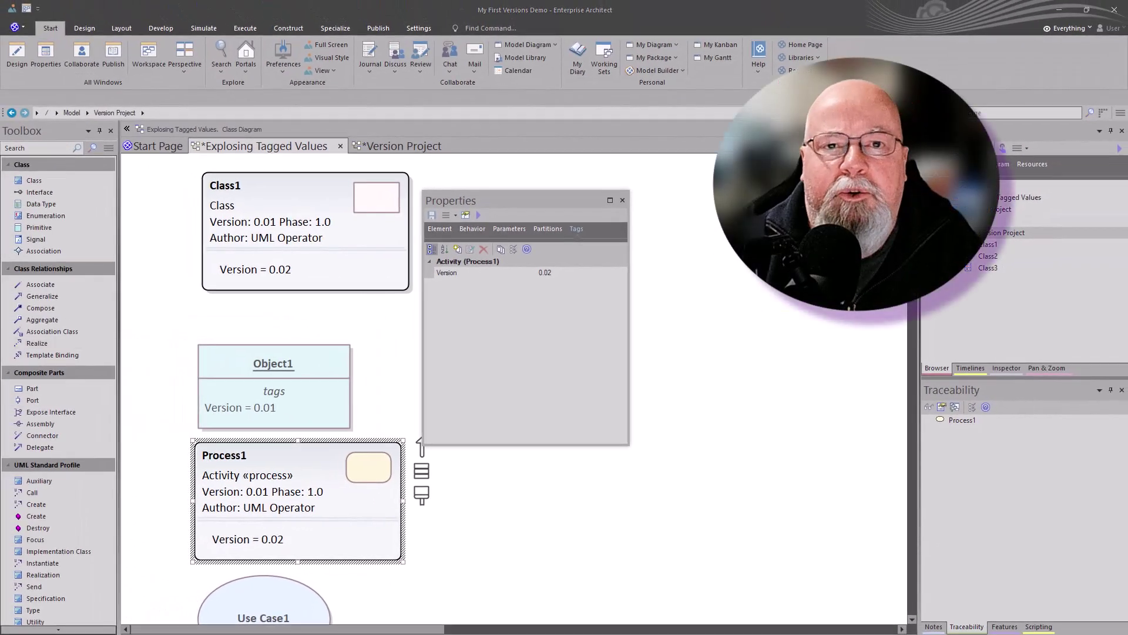
pyautogui.moveTo(292, 373); pyautogui.dragTo(294, 360)
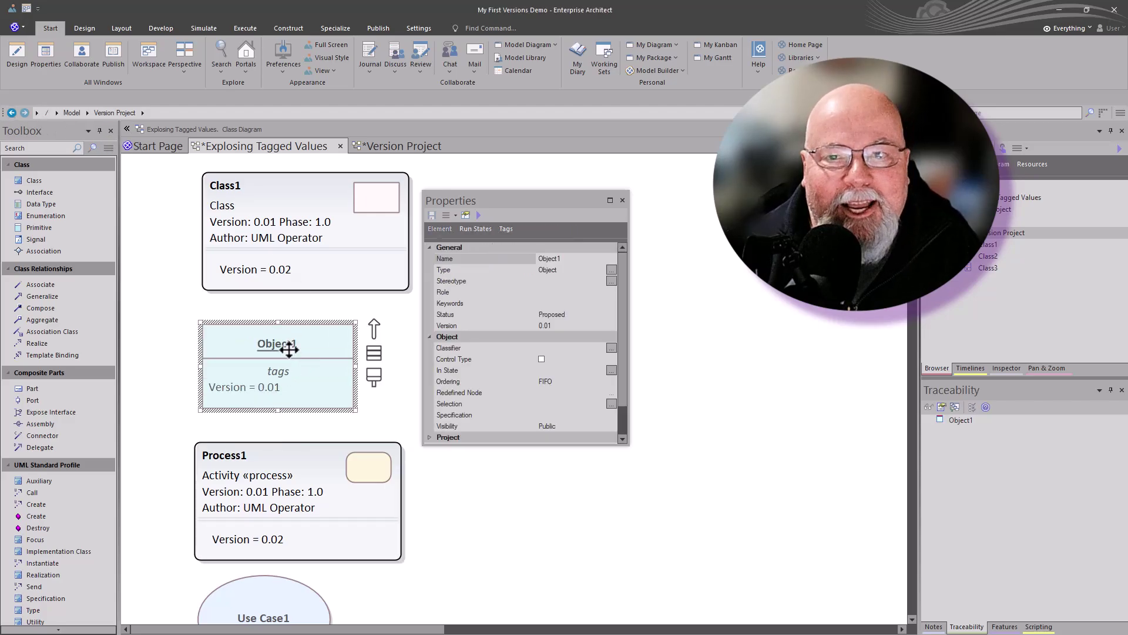
# Switch Object1 to Info View on the diagram, and turn Info View off again.
pyautogui.rightClick(289, 351)
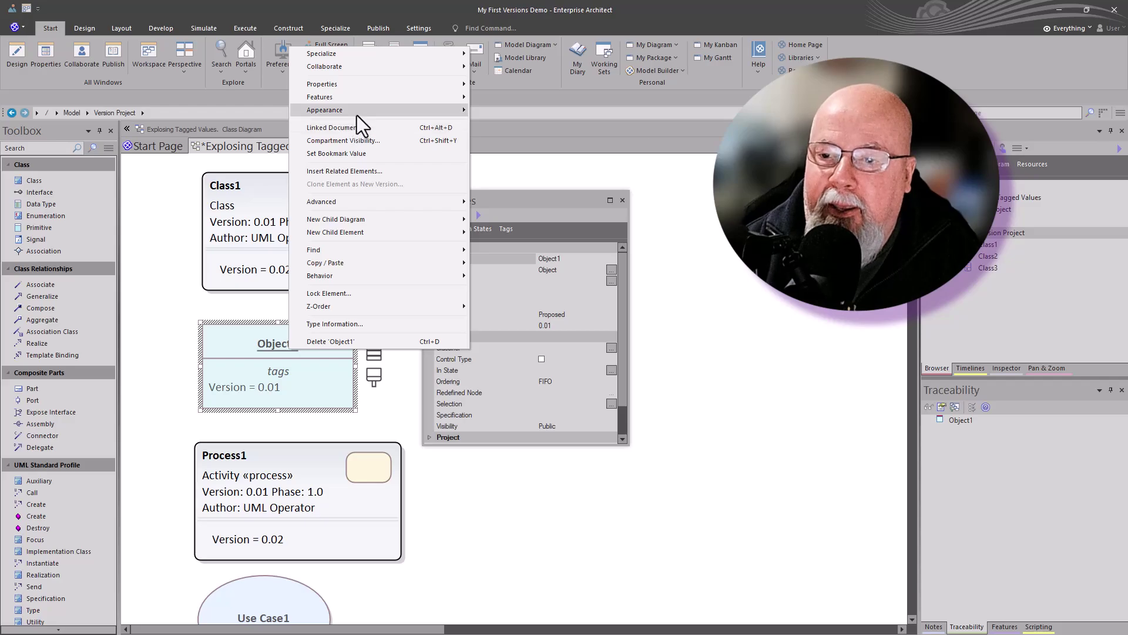
pyautogui.moveTo(374, 112)
pyautogui.click(542, 185)
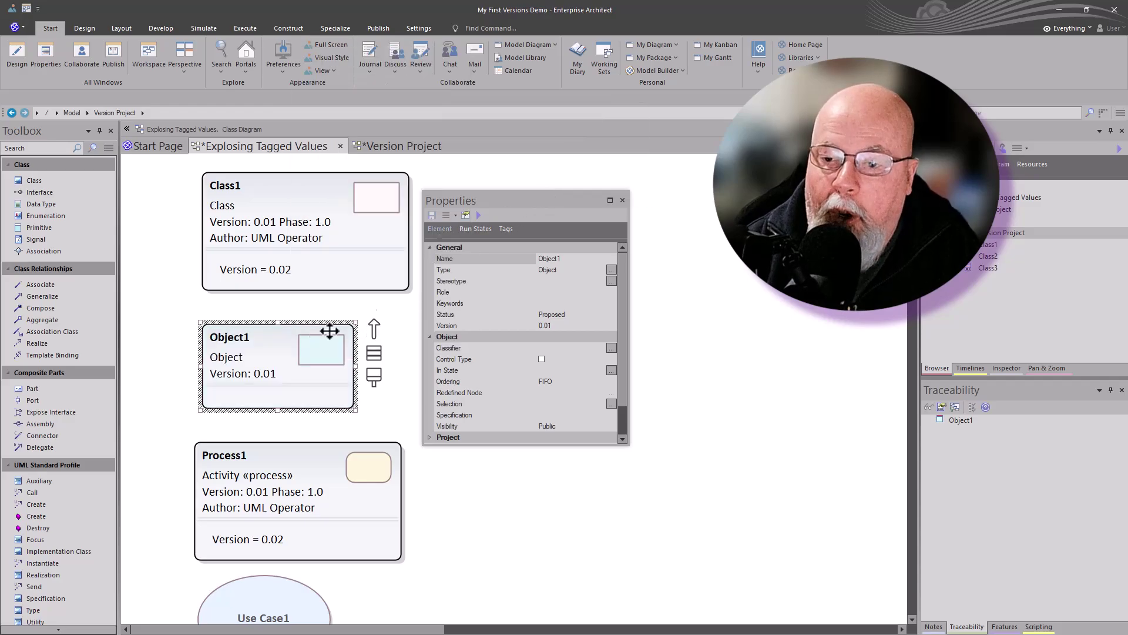
pyautogui.rightClick(288, 372)
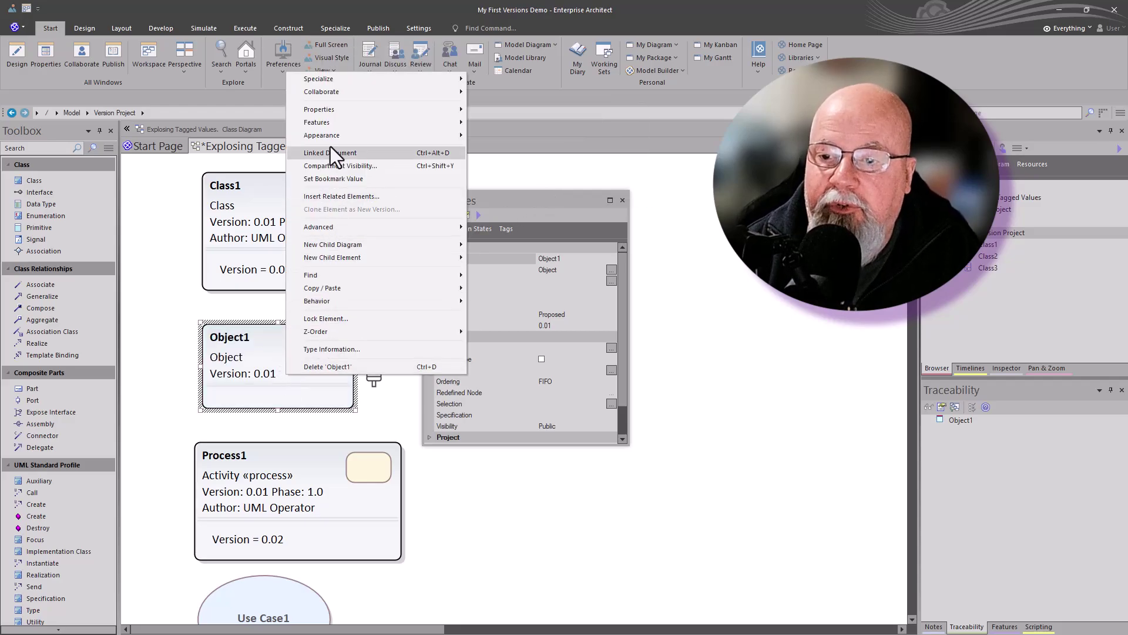
pyautogui.moveTo(340, 134)
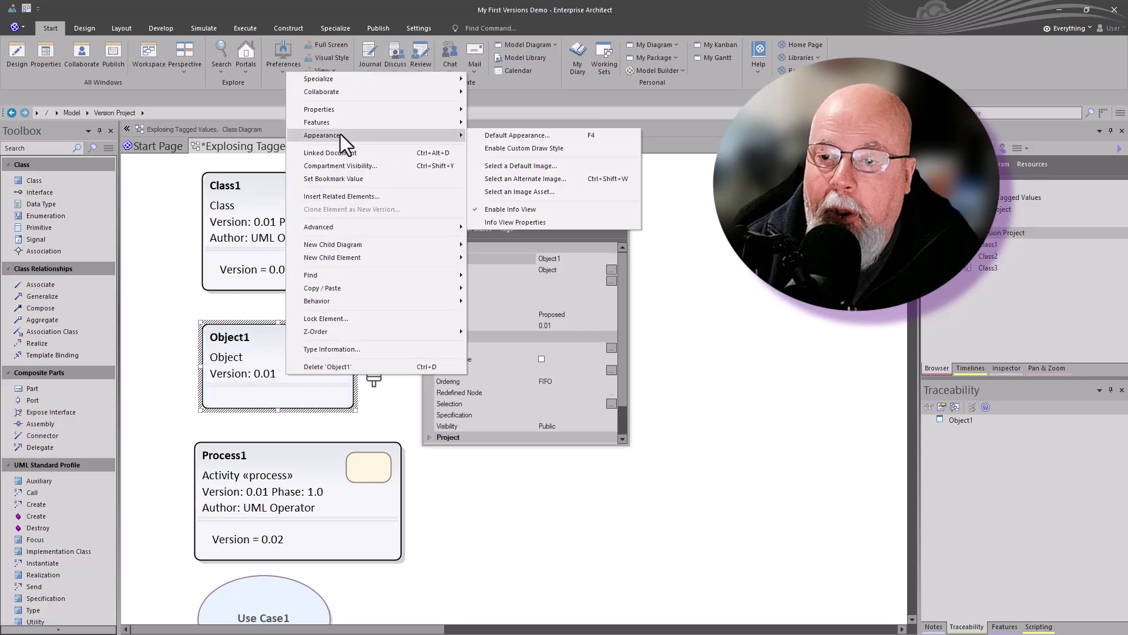
pyautogui.click(517, 217)
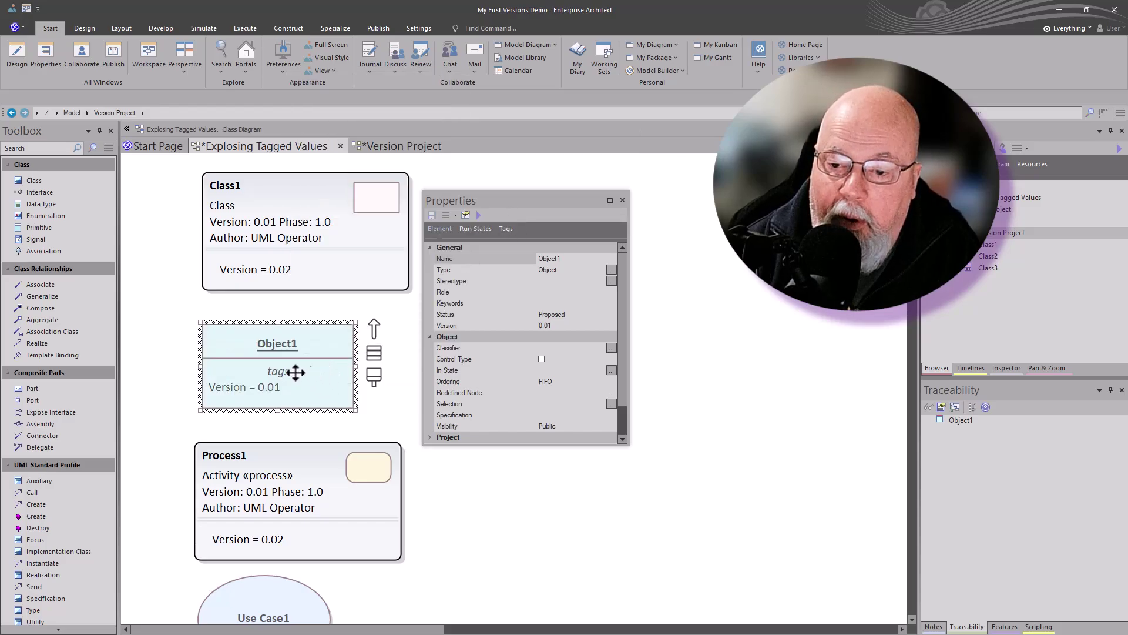
# Hide the Tags compartment for all elements in the Explosing Tagged Values diagram's element properties.
pyautogui.click(161, 302)
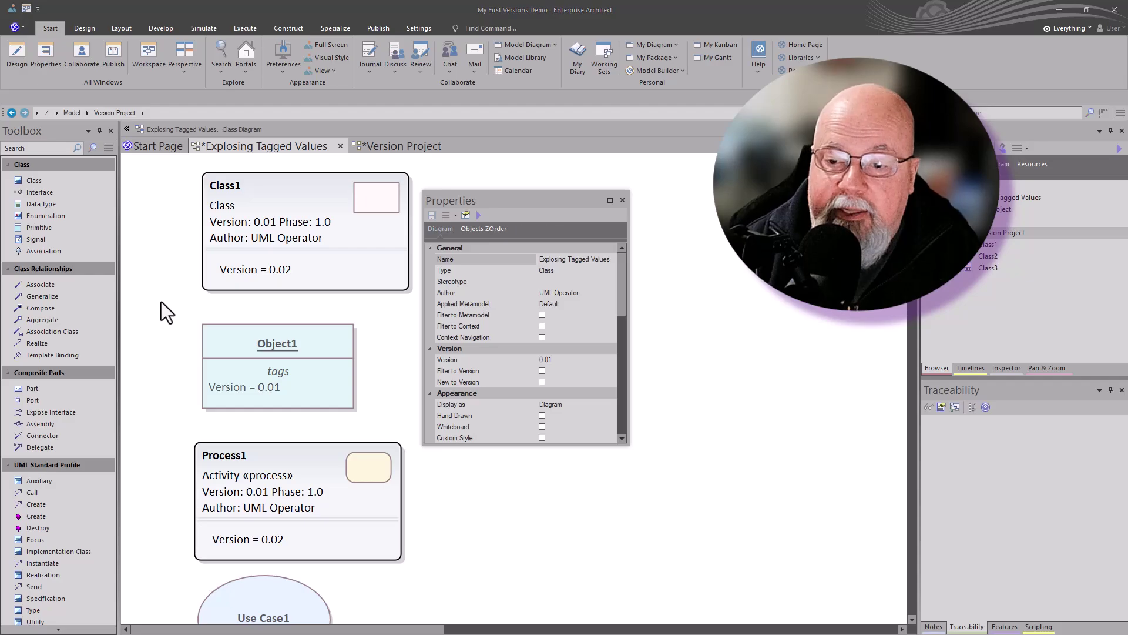
pyautogui.doubleClick(161, 302)
pyautogui.click(436, 325)
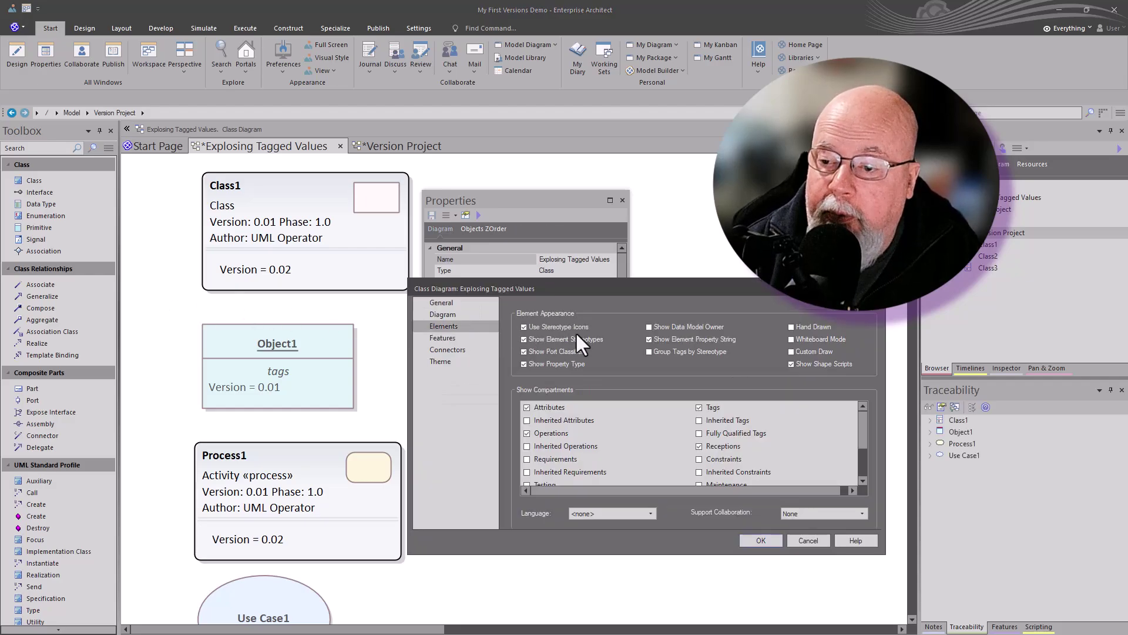
pyautogui.click(700, 407)
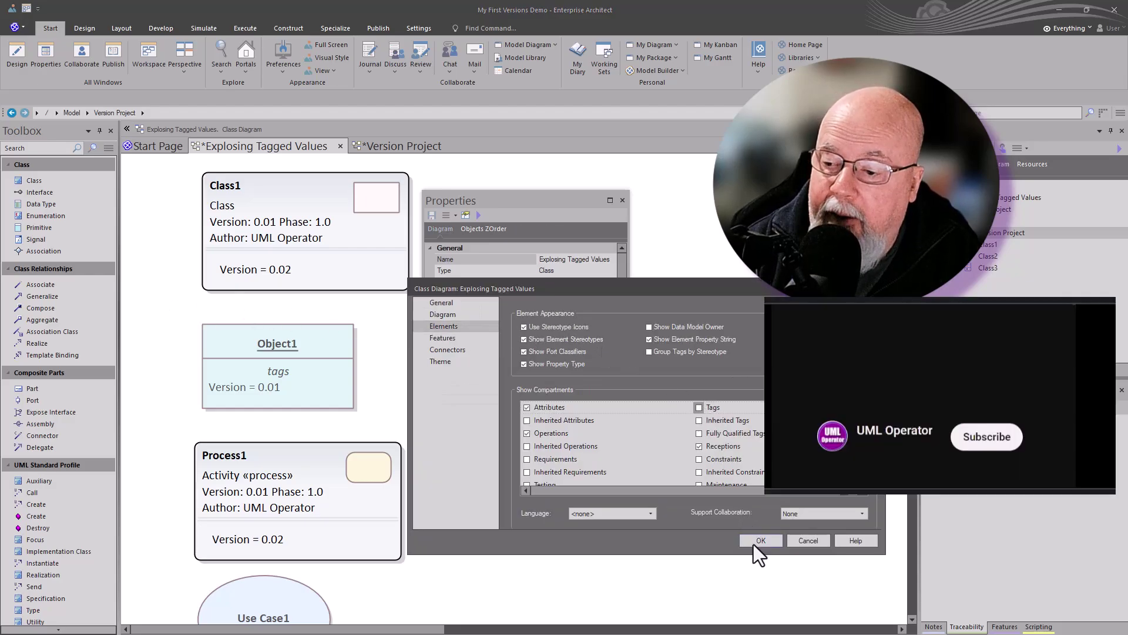
pyautogui.click(754, 541)
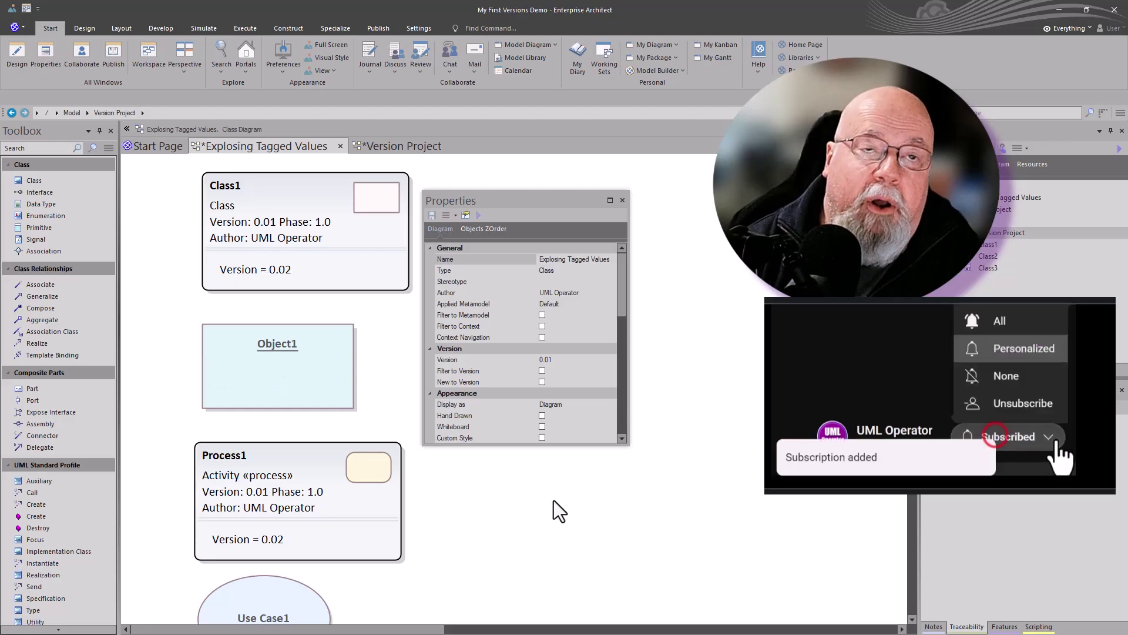